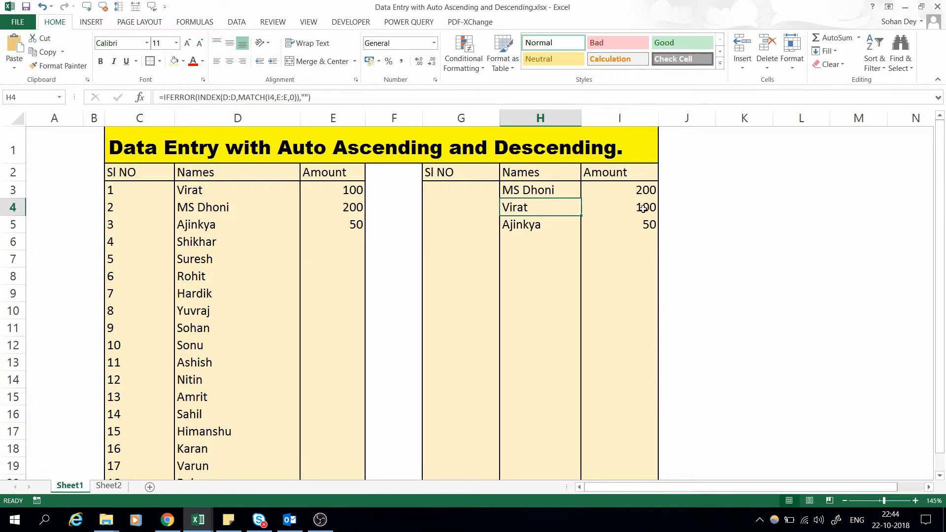
left_click(644, 209)
left_click(548, 225)
left_click(643, 228)
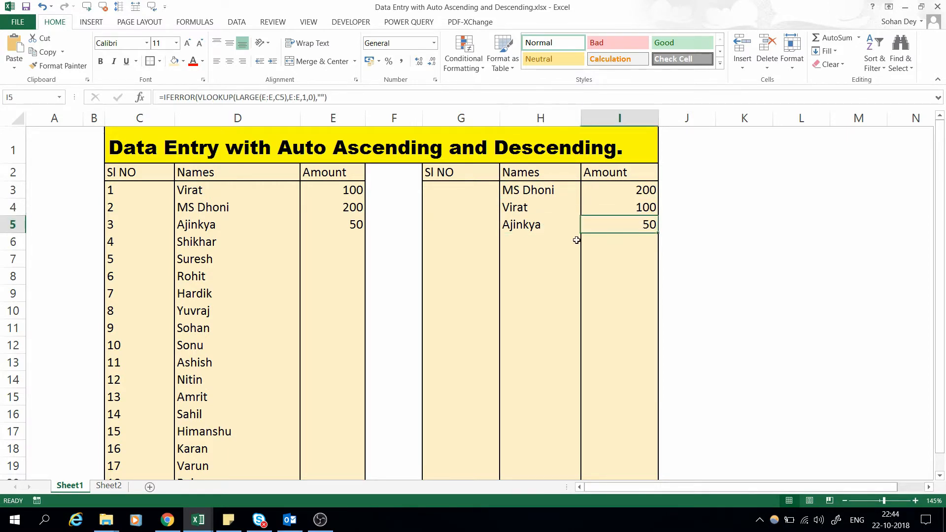
Step: Enter the amounts 100, 2000, 3000 and 450 for serial numbers 4 to 7 in cells E6 to E9
left_click(323, 241)
type("100")
key("Return")
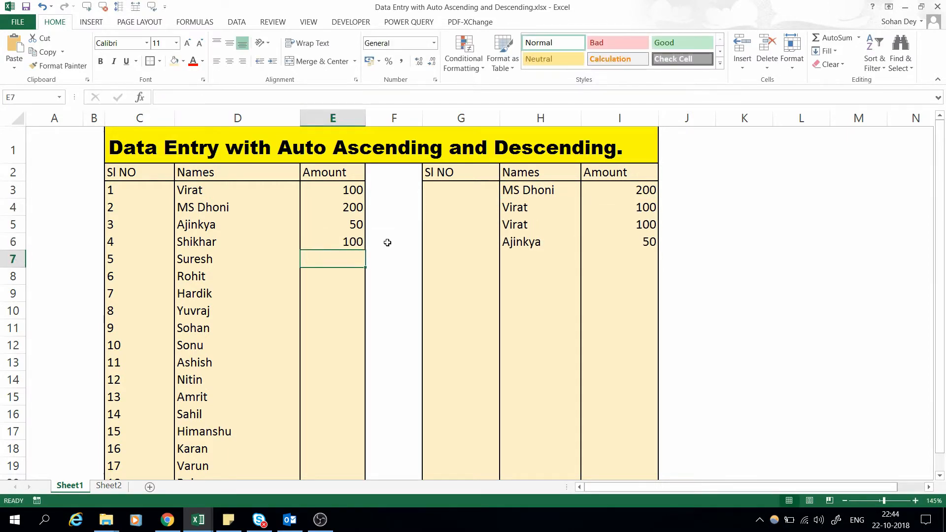
type("2000")
key("Return")
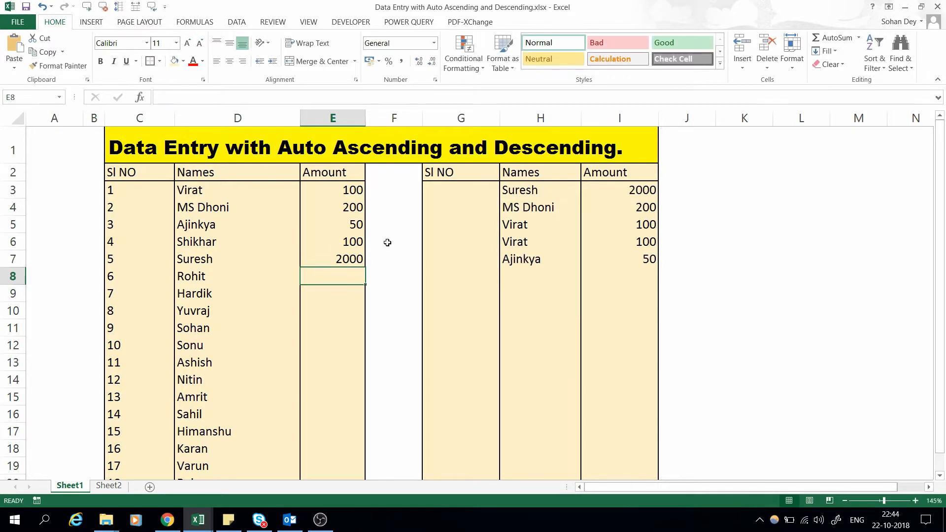
type("3000")
key("Return")
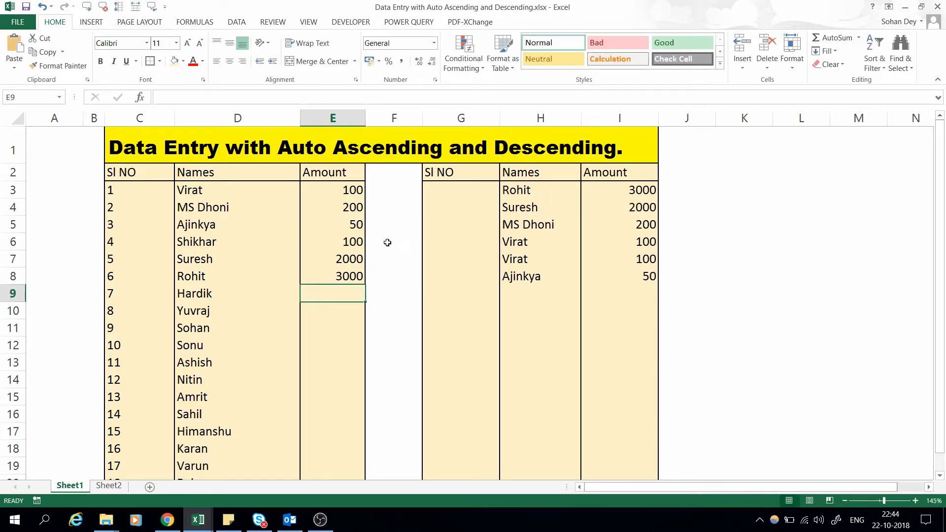
type("450")
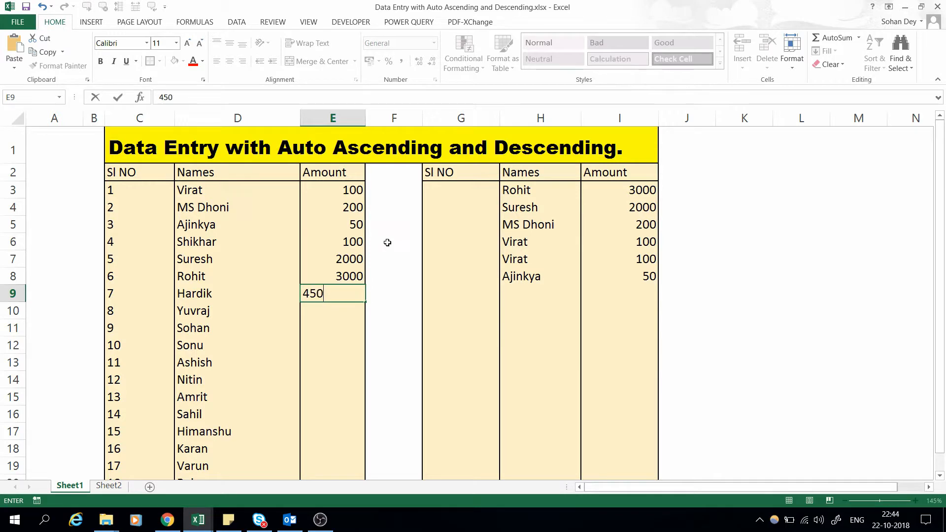
key("Return")
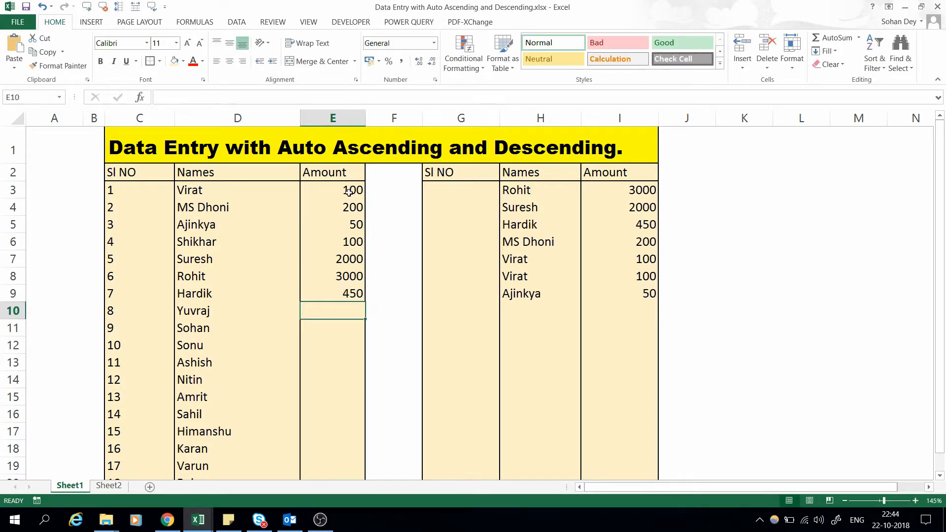
Step: Compare the amounts entered in column E with the automatically sorted names and amounts in columns H and I
left_click_drag(349, 192, 341, 295)
left_click(638, 193)
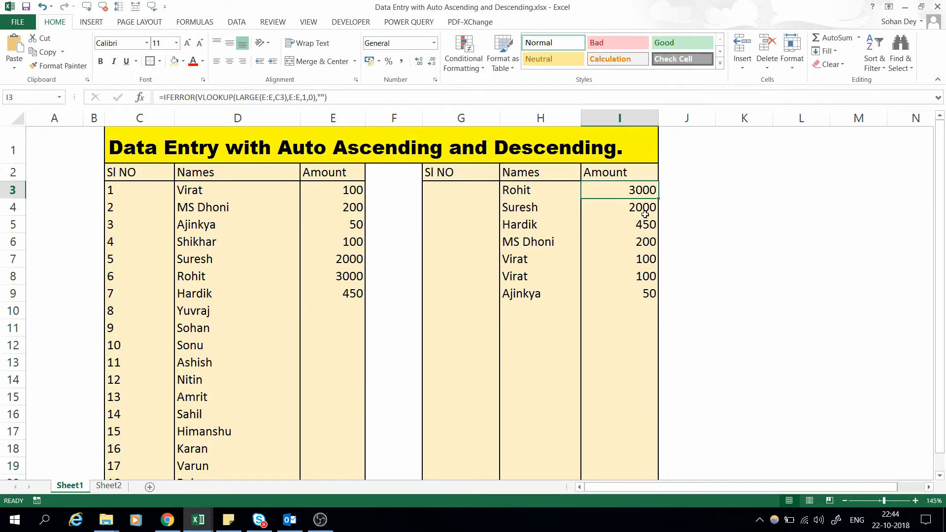
left_click(513, 208)
left_click(337, 259)
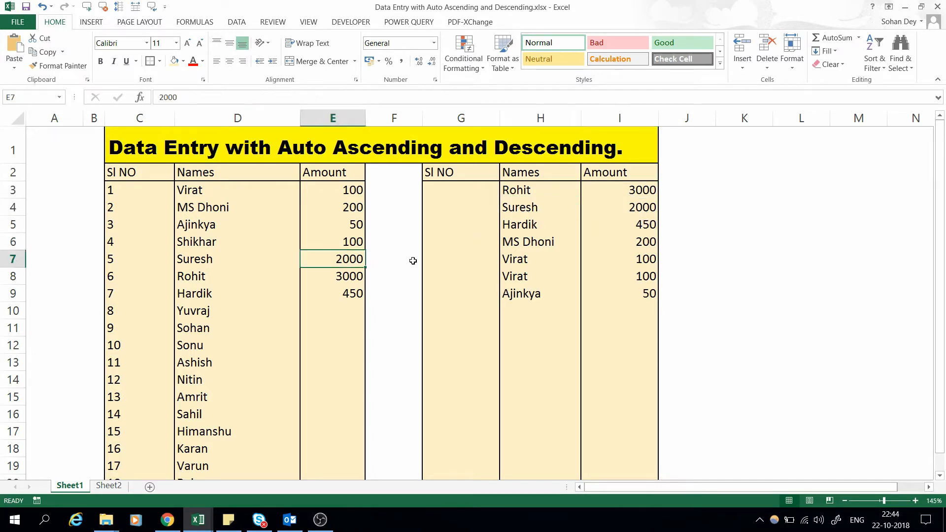
left_click(645, 228)
left_click(651, 244)
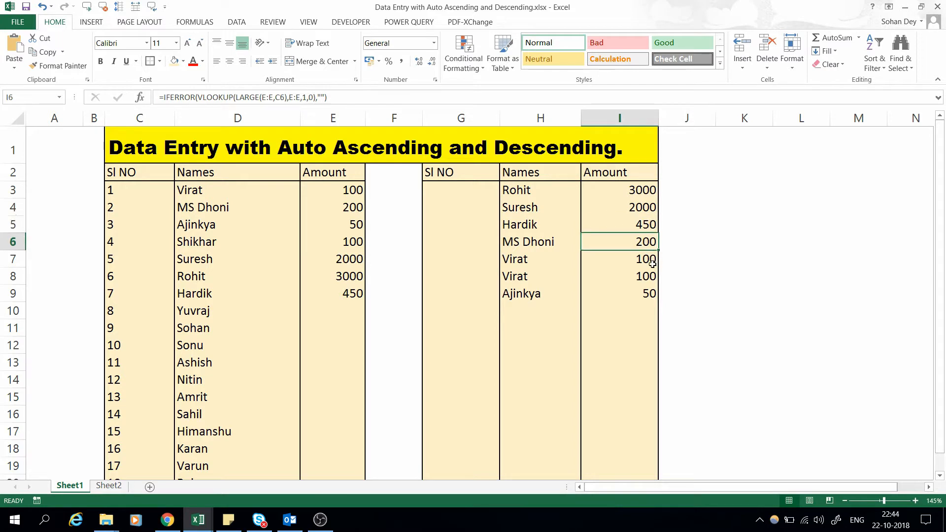
left_click(652, 261)
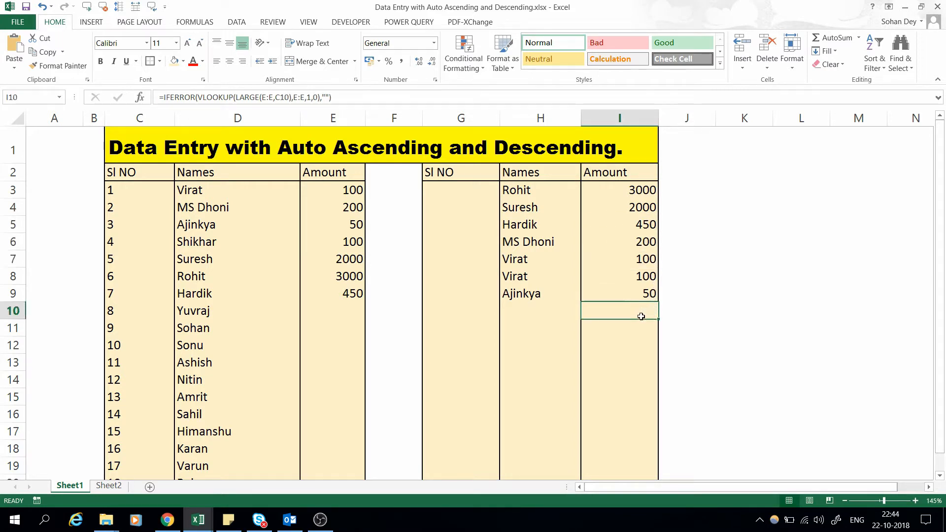
left_click(636, 277)
left_click(528, 275)
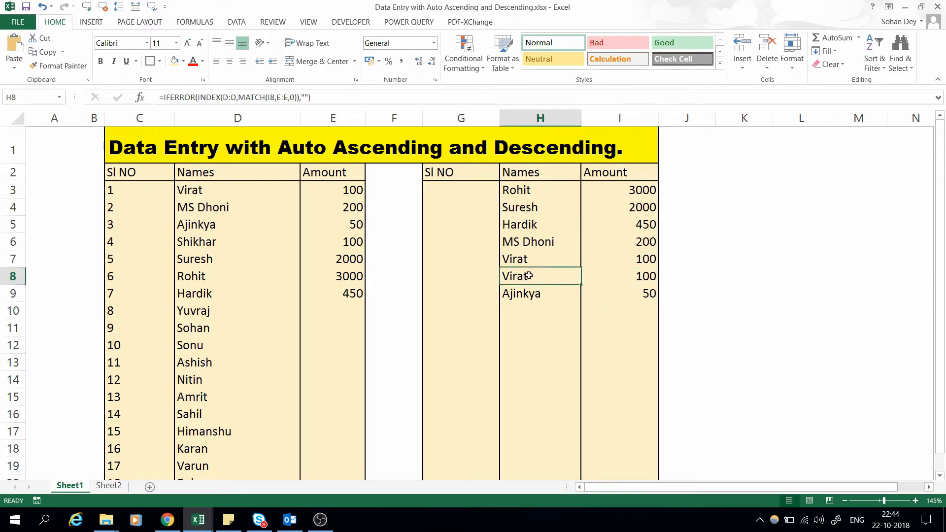
left_click(648, 280)
left_click(645, 295)
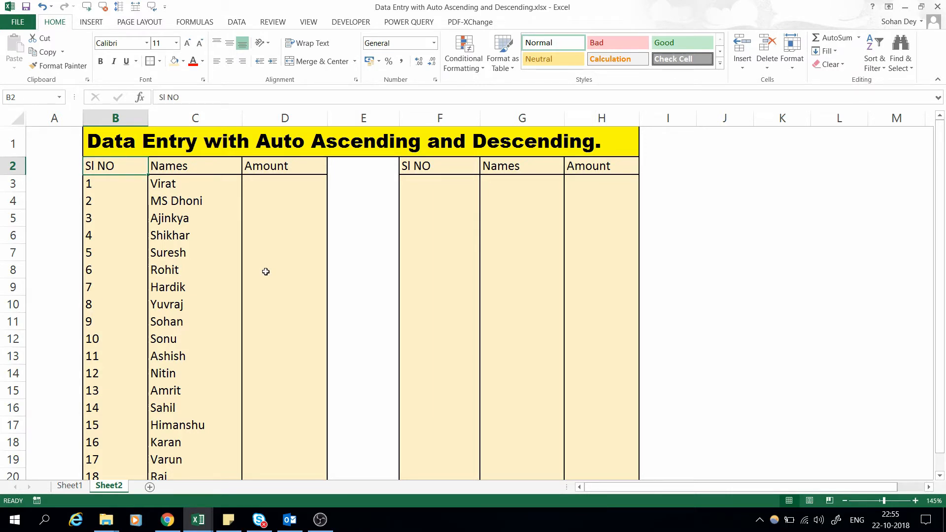
Step: Enter the amounts 300, 200 and 500 for serial numbers 1 to 3 in cells D3 to D5 of Sheet2
left_click(285, 190)
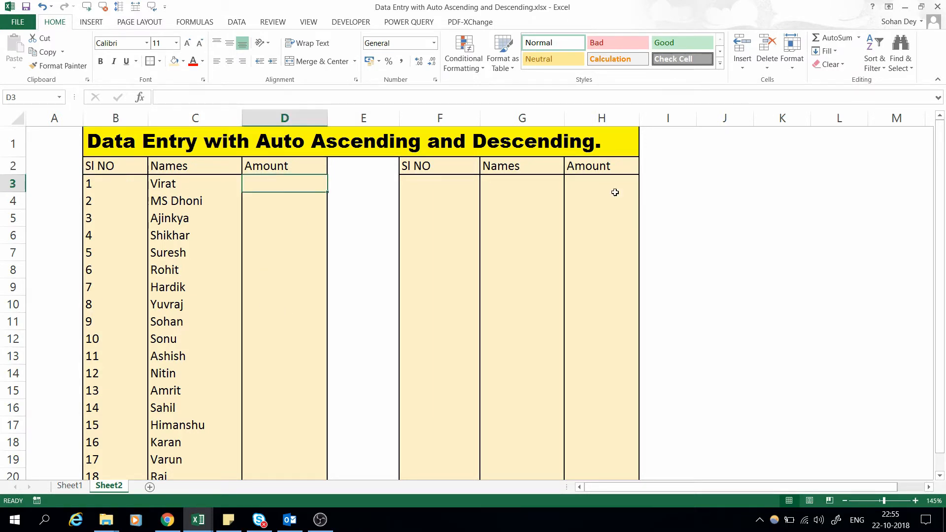
left_click(589, 183)
left_click(274, 186)
type("300")
key("Return")
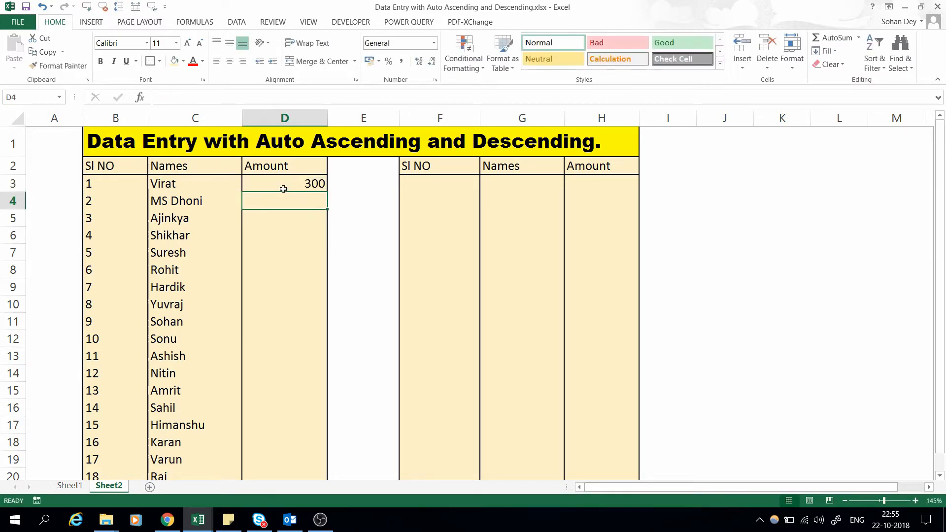
type("200")
key("Return")
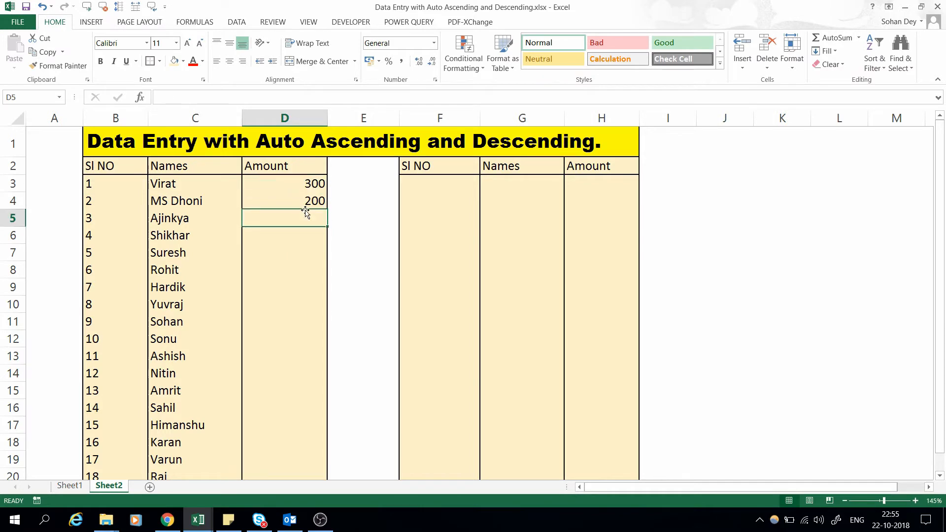
type("500")
key("Return")
key("Up")
key("Right")
key("Right")
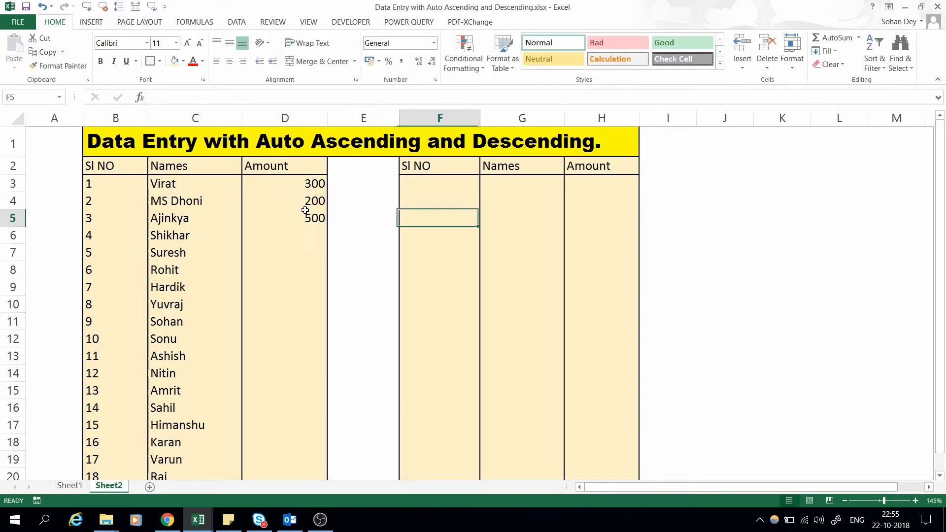
key("Left")
key("Left")
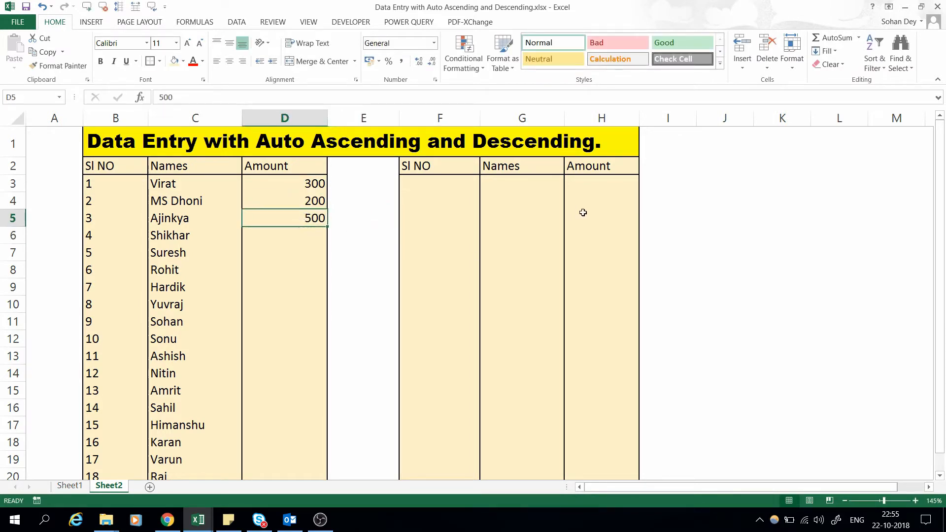
Step: Begin a VLOOKUP formula in cell H3 with LARGE(D:D,B3) as its lookup value
left_click(594, 181)
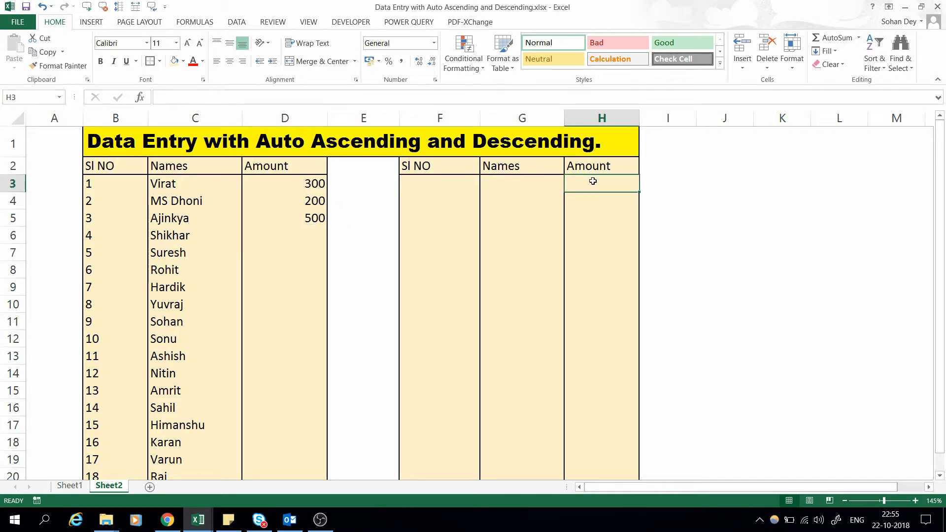
type("=vl")
key("Tab")
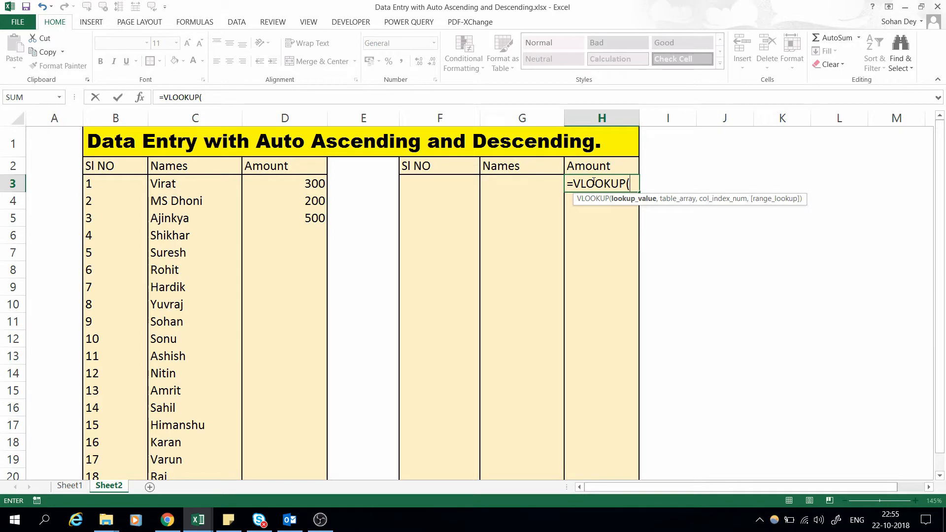
type("large")
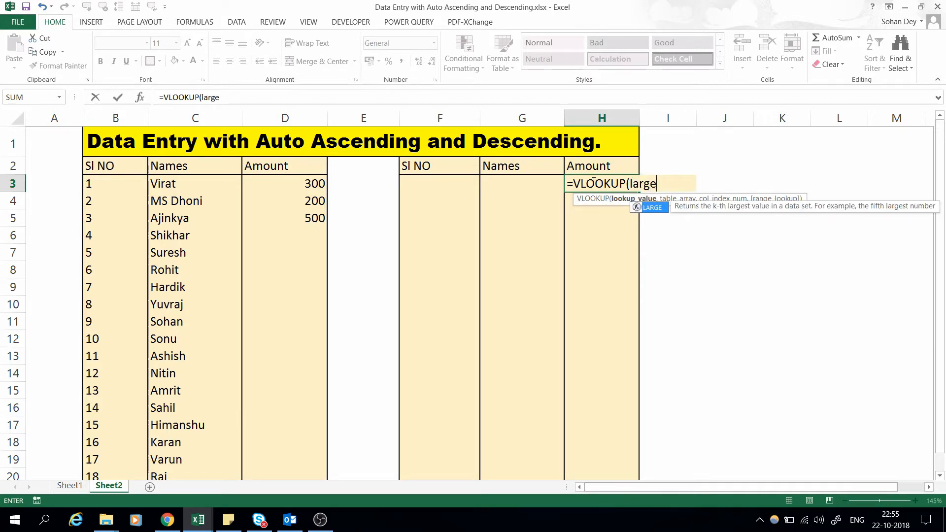
key("Tab")
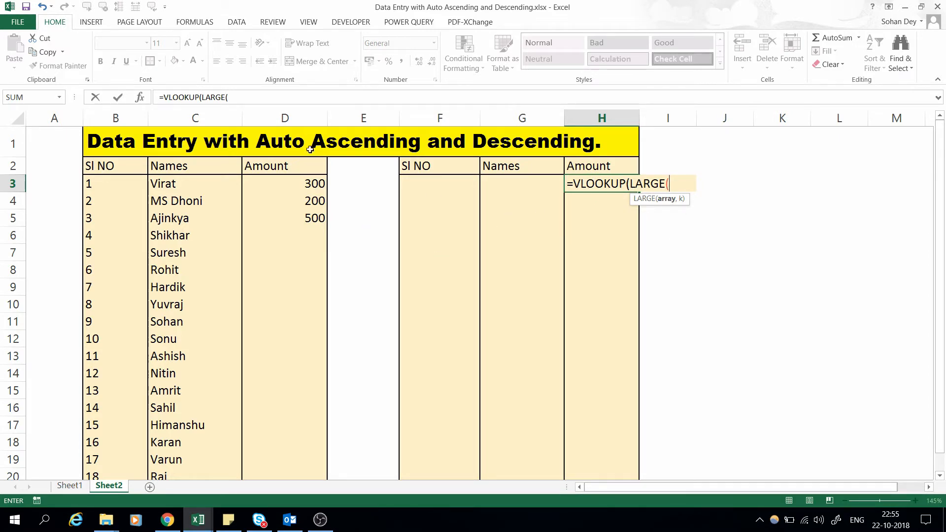
left_click(308, 113)
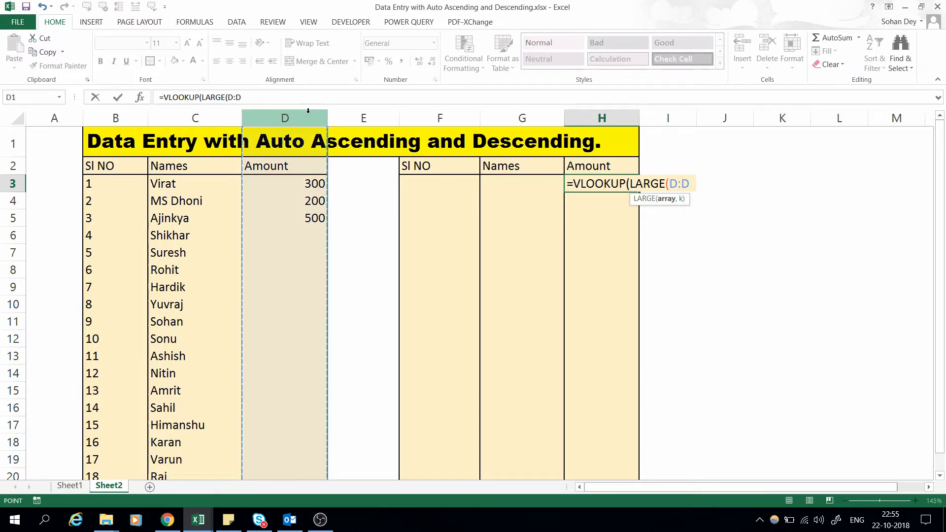
type(",")
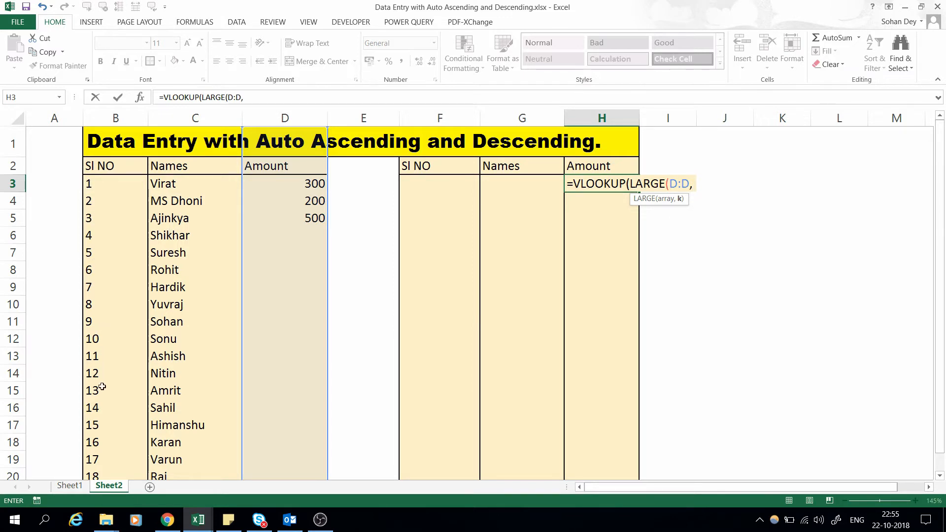
left_click(99, 185)
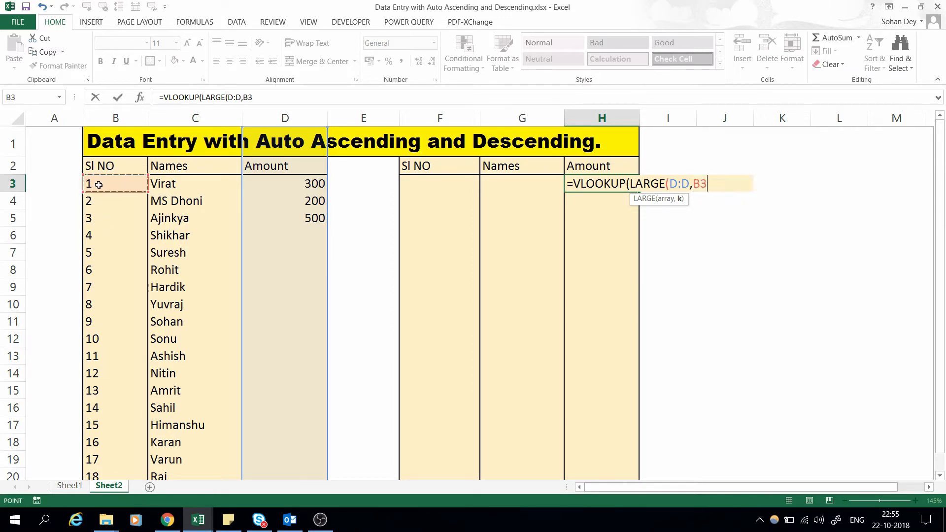
type(")")
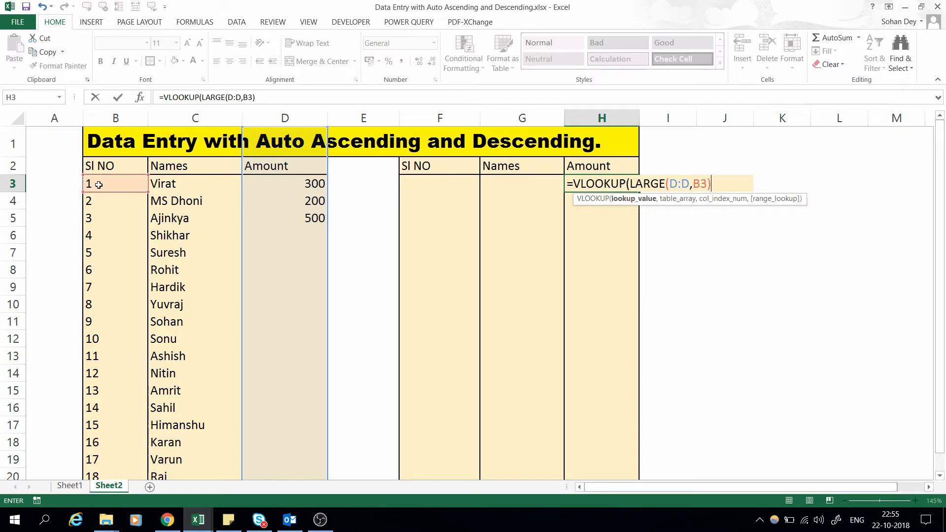
Step: Complete the VLOOKUP formula in H3 with table array D:D, column index 1 and range lookup 0
type(",")
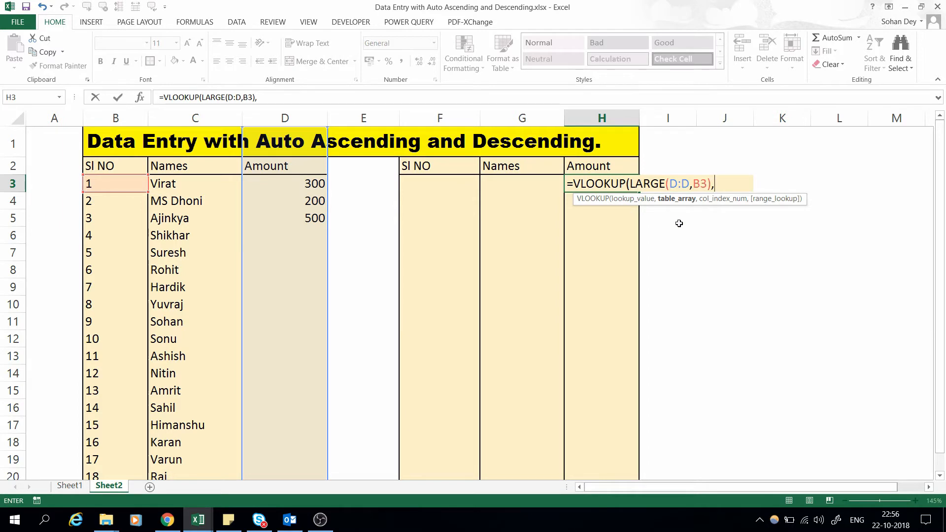
left_click(286, 114)
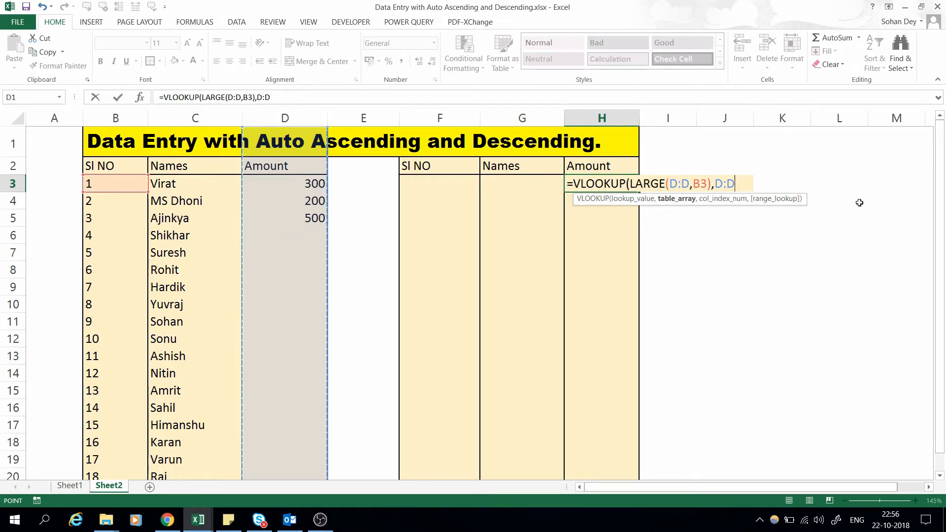
type(",")
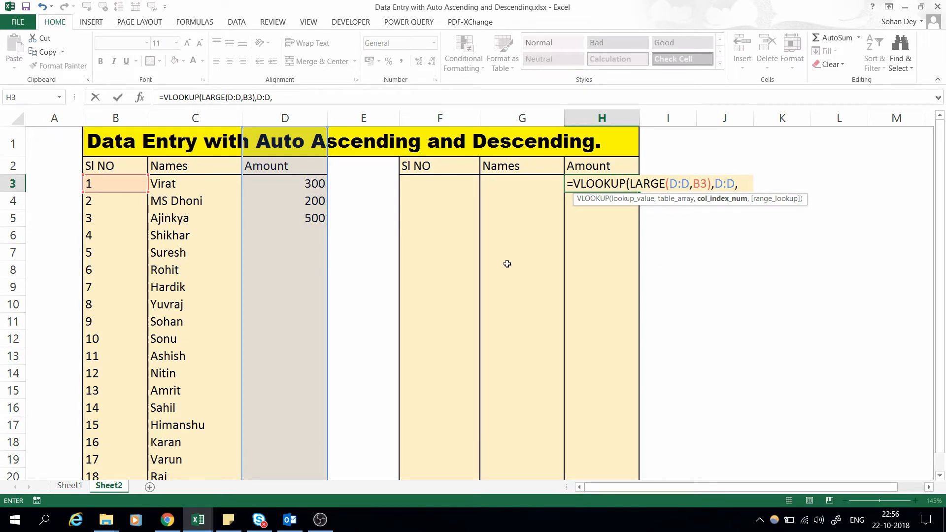
type("1,")
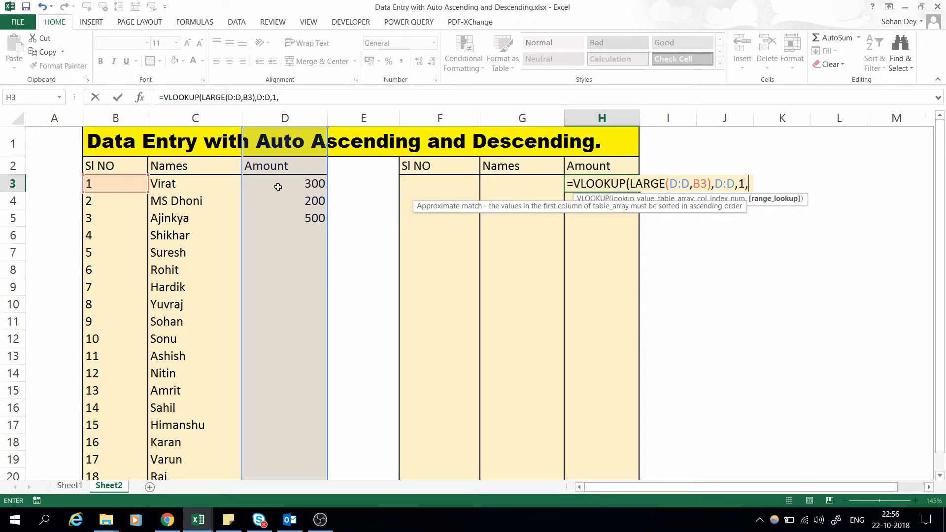
type("0)")
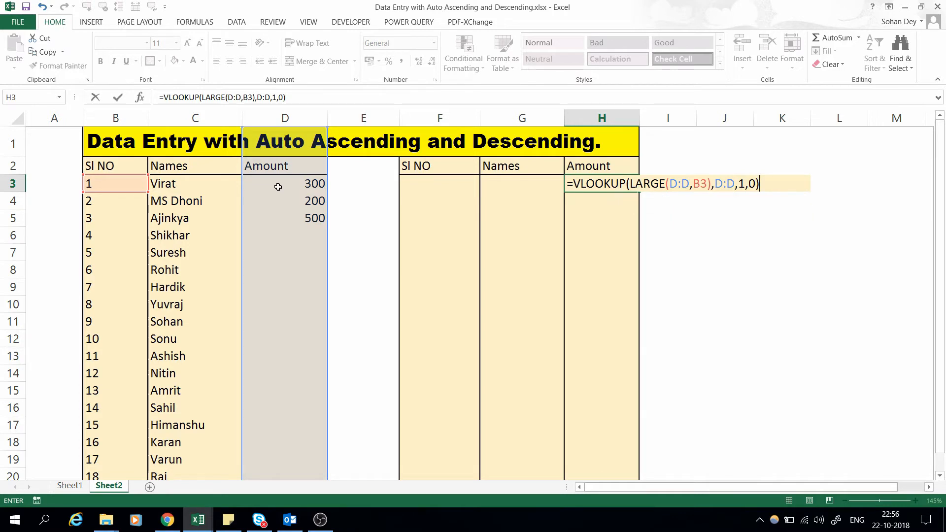
key("Return")
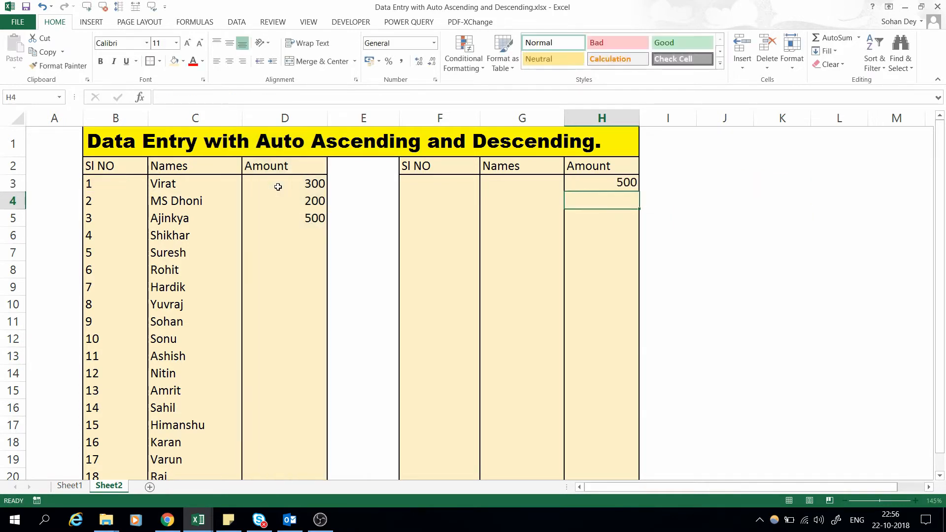
Step: Begin an INDEX formula in cell G3 with the whole Names column C:C as its array
key("Up")
key("Left")
key("Right")
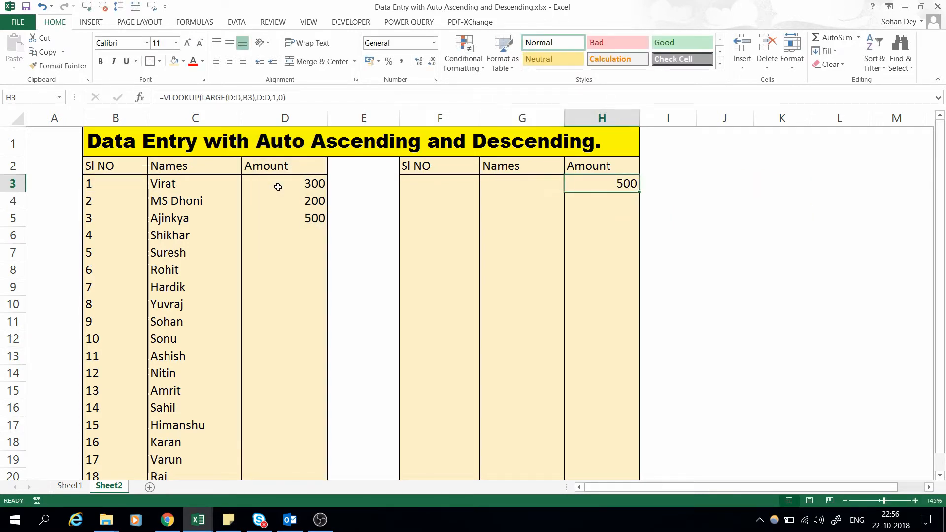
key("Left")
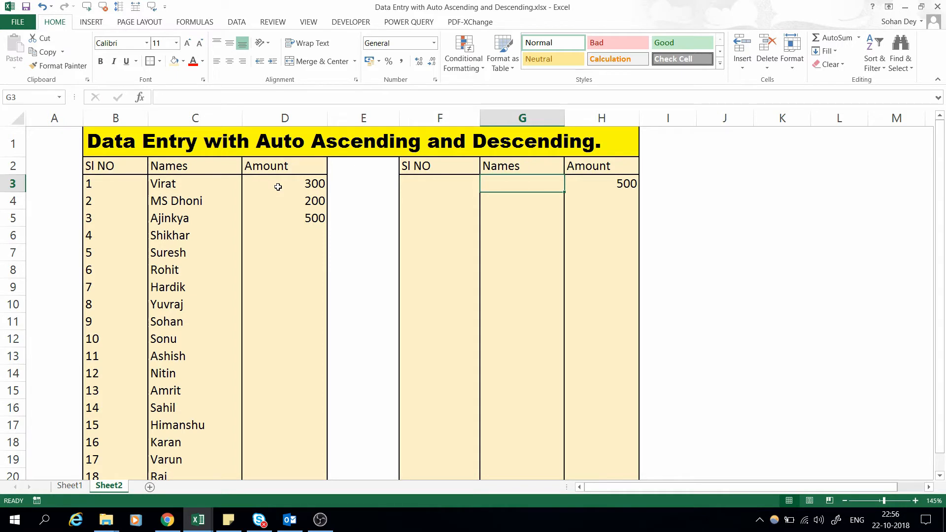
type("=")
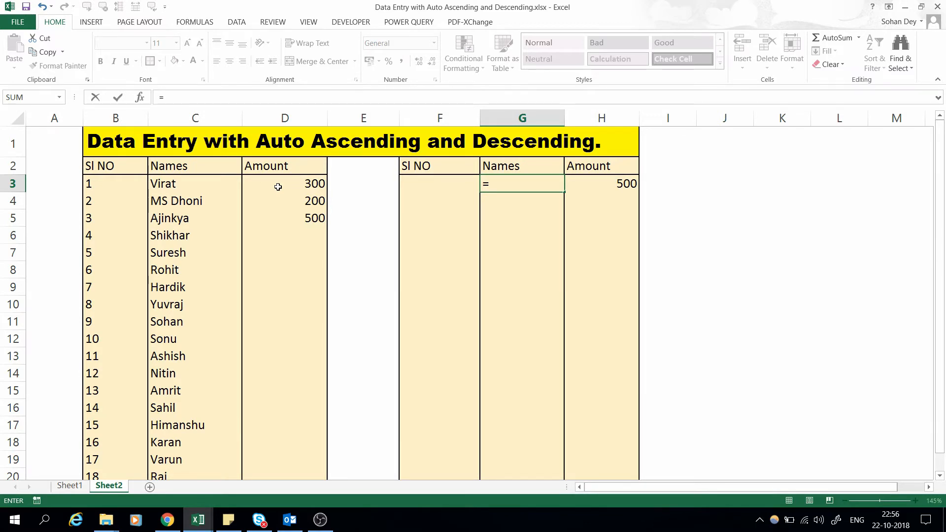
type("inde")
key("Tab")
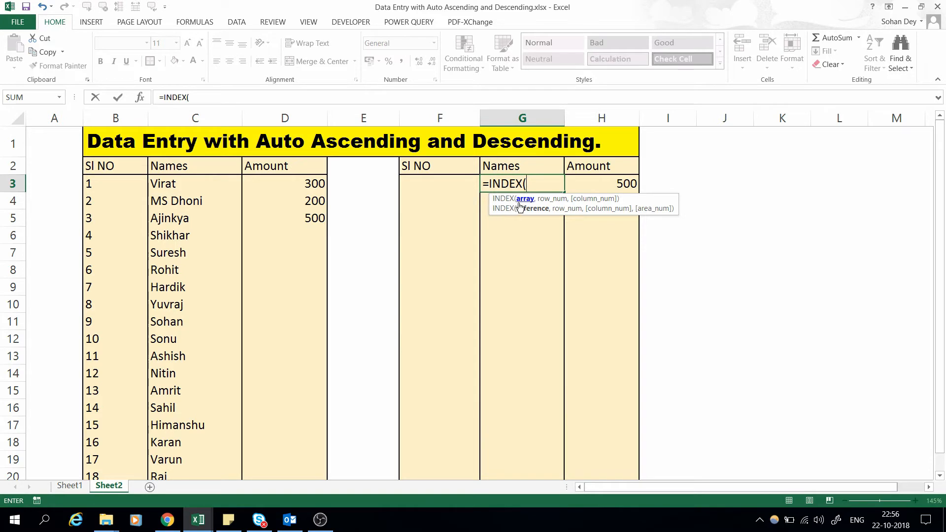
left_click(196, 118)
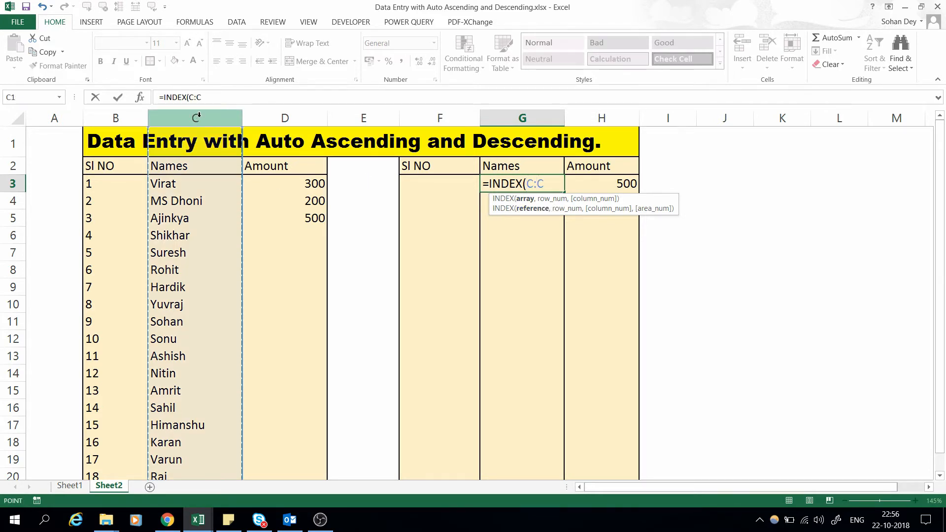
Step: Complete the INDEX formula in G3 with MATCH(H3,D:D,0) as its row number
type(",mat")
key("Tab")
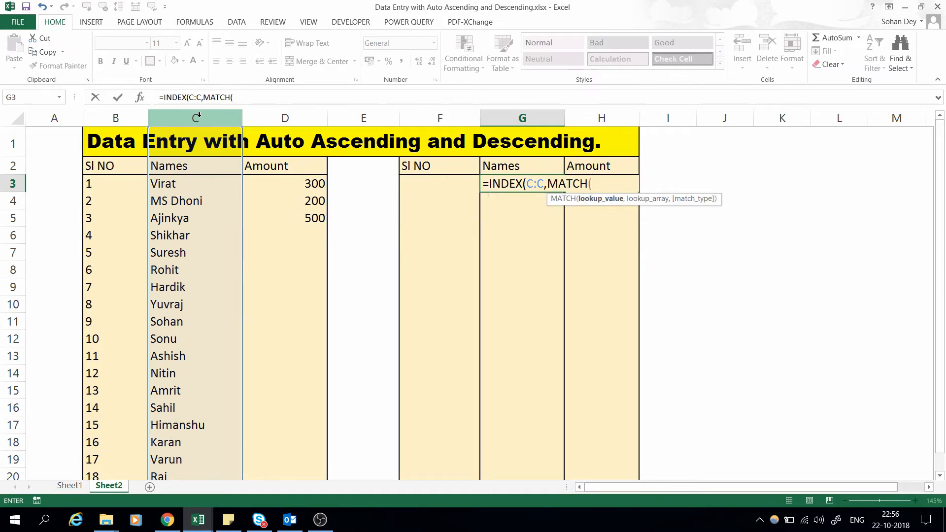
key("Right")
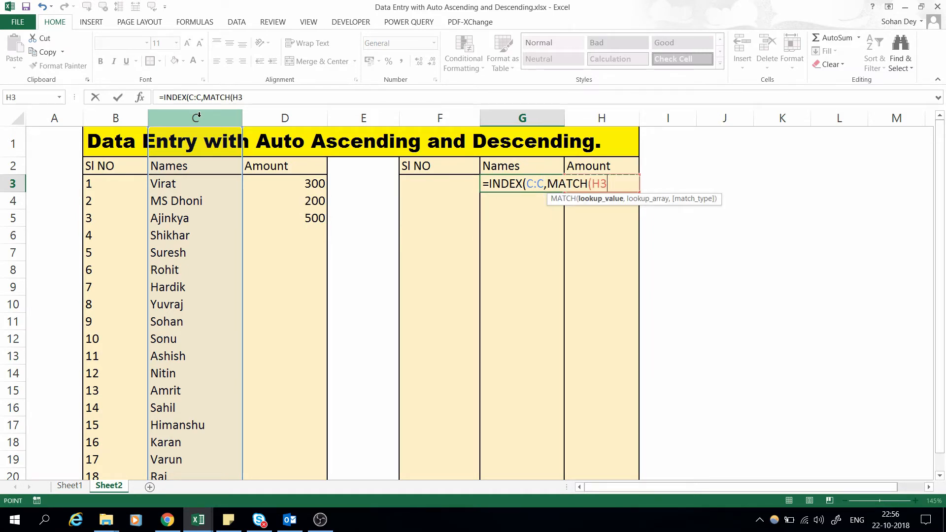
type(",")
key("Left")
key("Left")
key("Left")
key("Left")
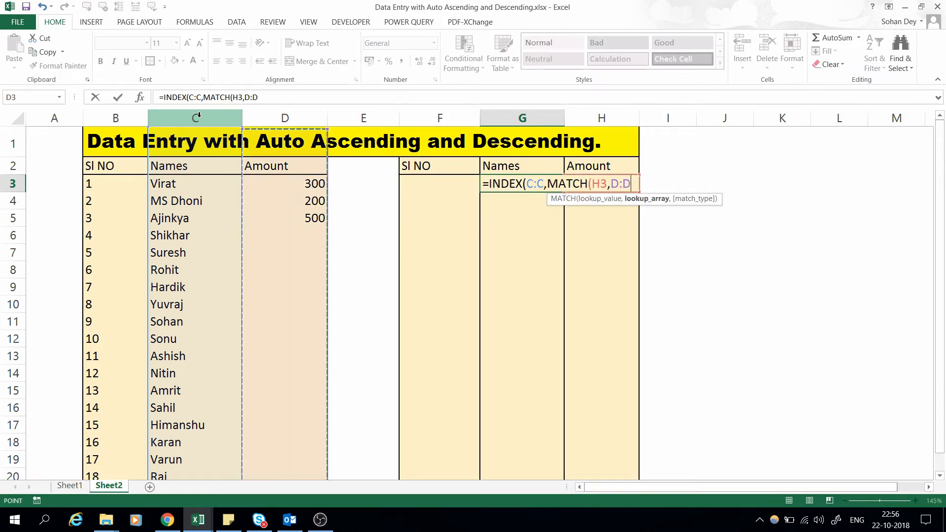
key("ctrl+space")
type(",0")
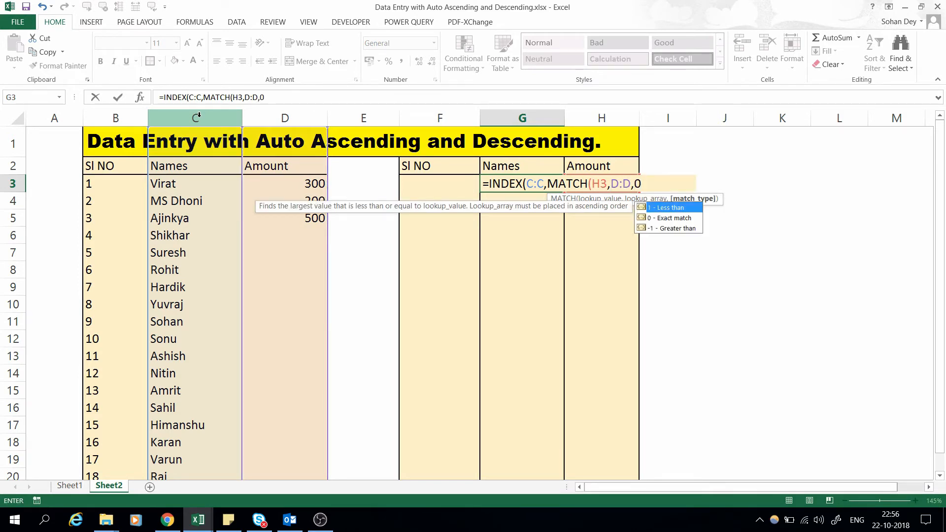
type("))")
key("Return")
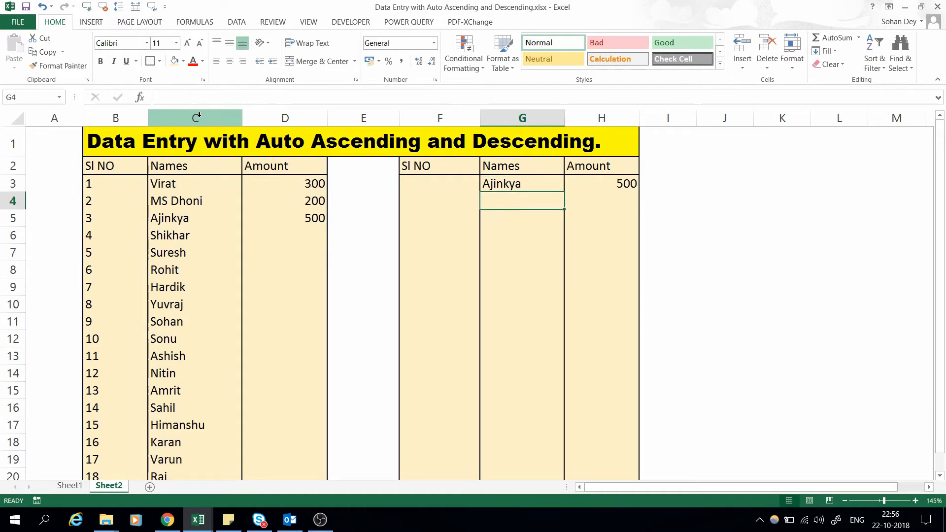
Step: Copy the formulas in G3:H3 into G4:H20, pasting formulas only
key("Left")
key("Left")
key("Left")
key("Right")
key("Right")
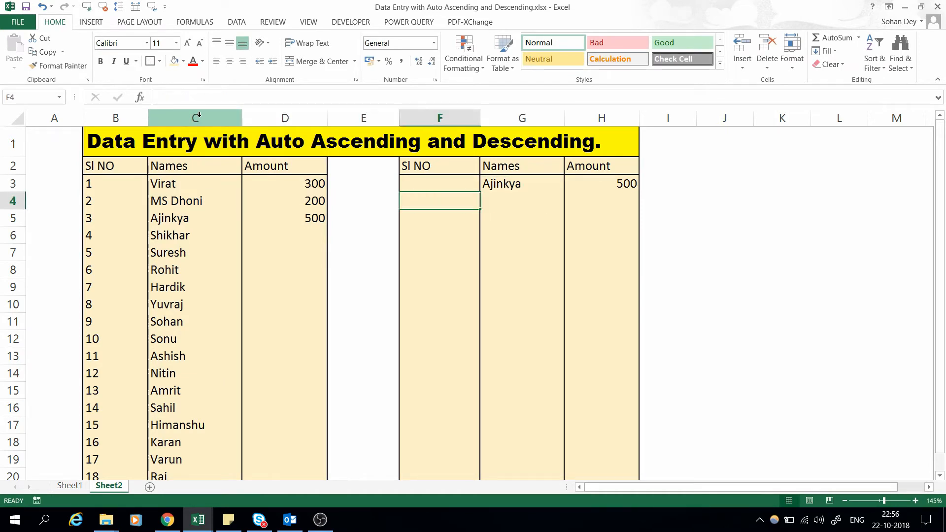
key("Up")
key("Right")
key("shift+Right")
key("ctrl+c")
key("Down")
key("shift+Right")
key("shift+Down")
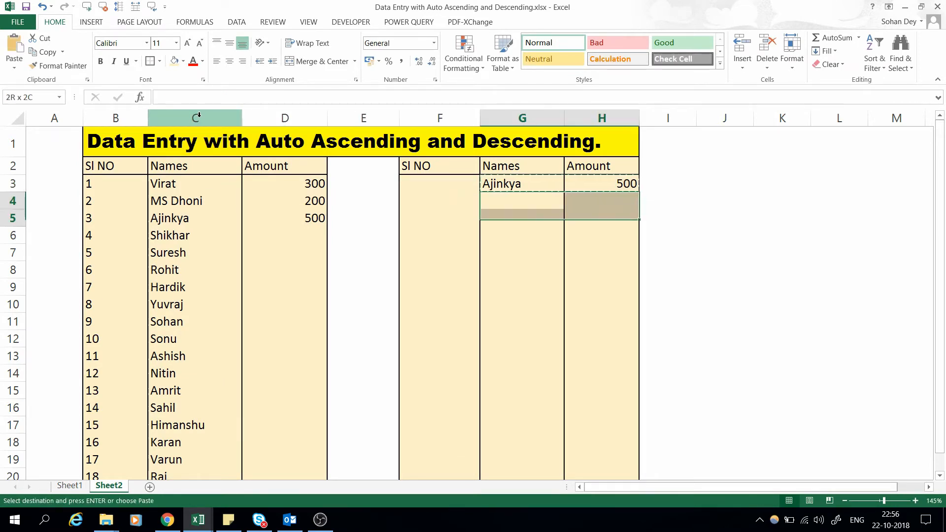
key("shift+Down")
key("shift+Down")
key("shift+Down")
key("shift+Down")
key("shift+Down")
key("shift+Down")
key("shift+Down")
key("shift+Down")
key("shift+Down")
key("shift+Down")
key("shift+Down")
key("shift+Down")
key("shift+Down")
key("shift+Down")
key("shift+Down")
key("shift+Down")
key("shift+Up")
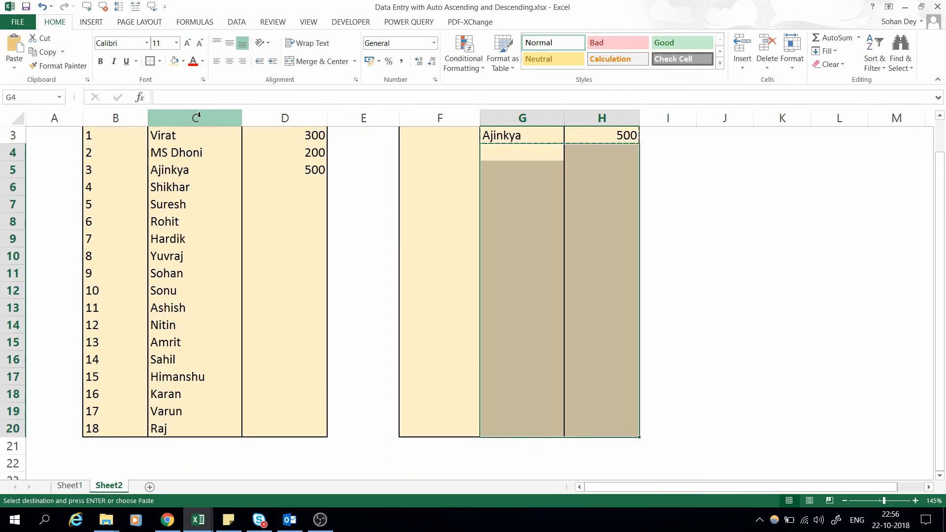
key("ctrl+alt+v")
key("f")
key("Return")
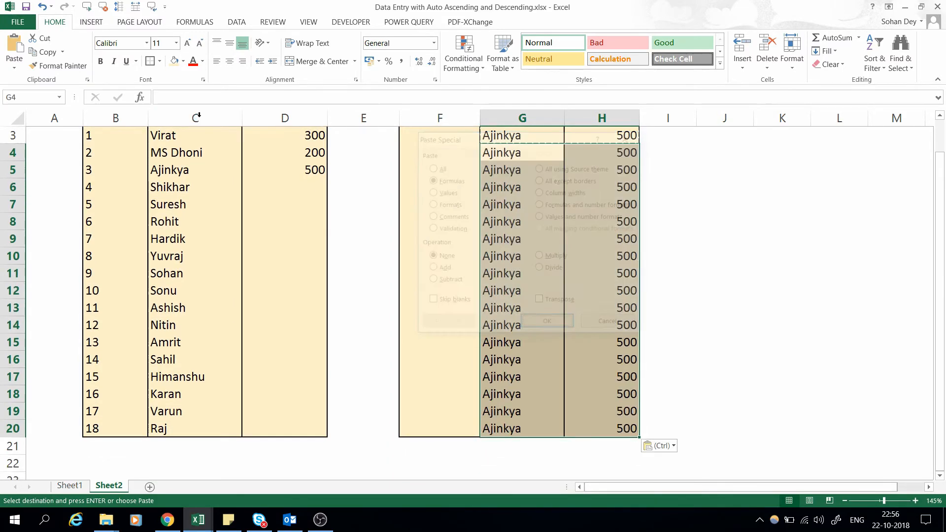
Step: Examine row 6 of the sorted table in G6 and H6 against its amount cell D6
scroll(345, 213, "up", 1)
left_click(522, 235)
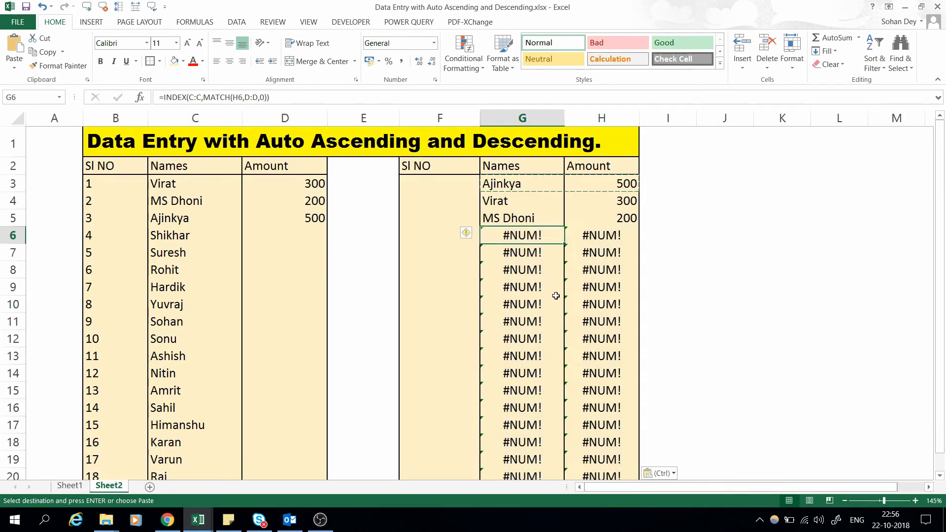
left_click(600, 242)
left_click(500, 242)
left_click(301, 239)
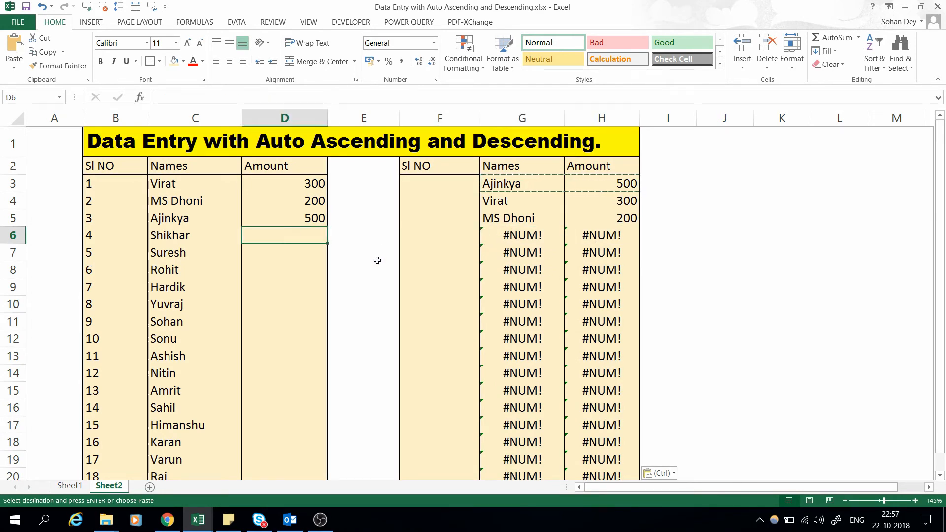
key("Right")
key("Right")
key("Right")
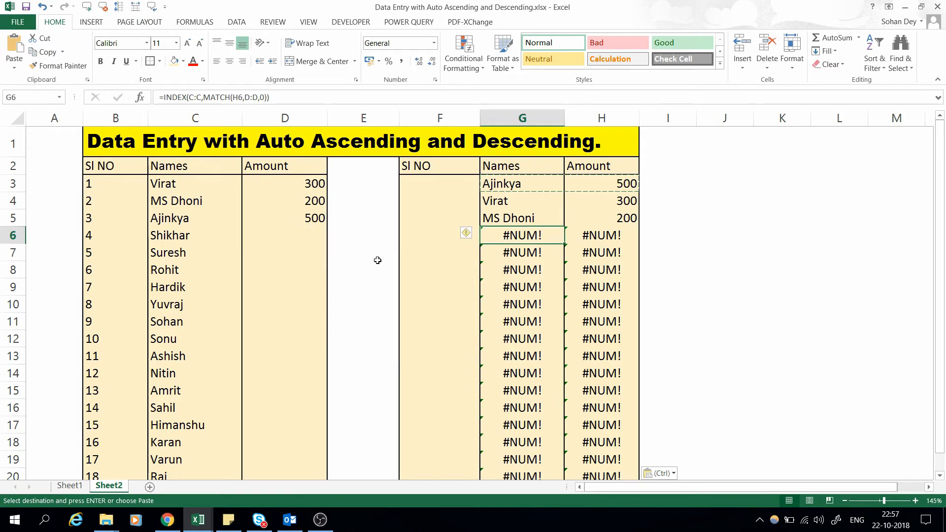
Step: Wrap the INDEX formula in G3 in IFERROR with an empty string "" as the value if error
left_click(535, 185)
key("F2")
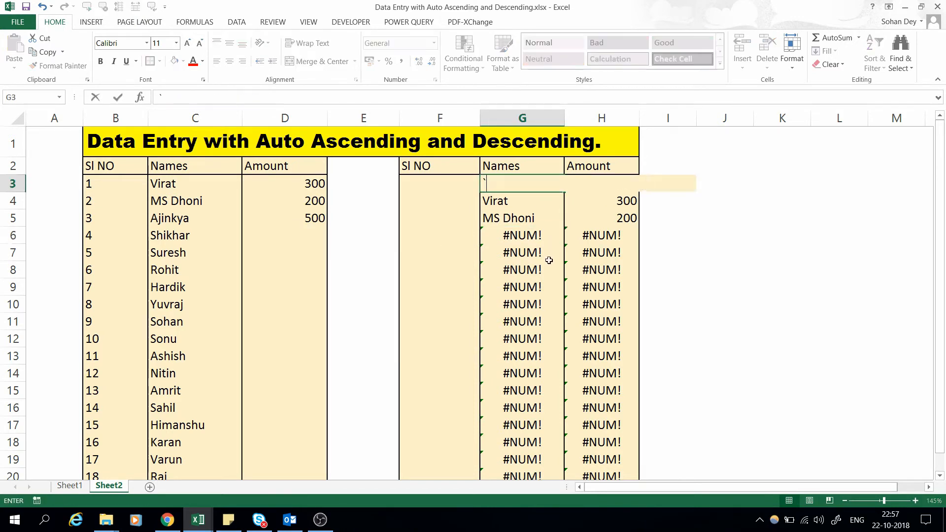
key("Escape")
key("F2")
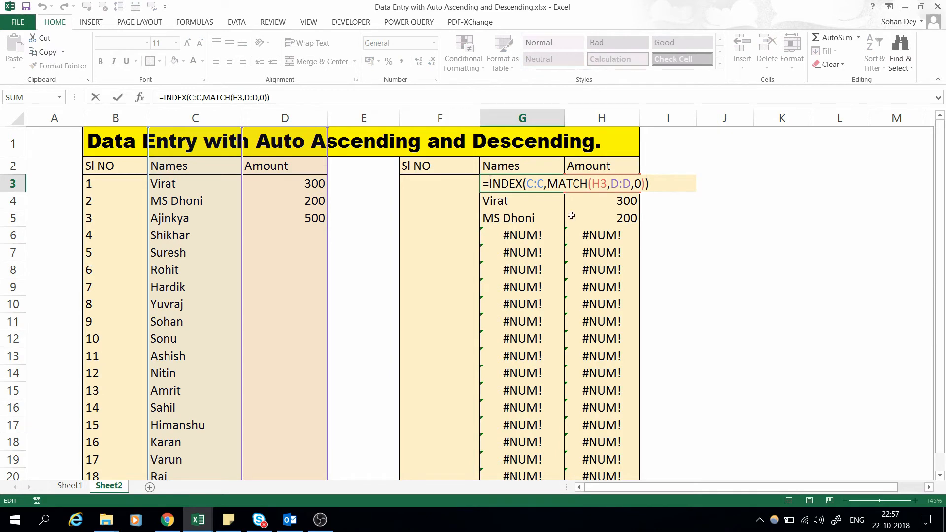
type("ife")
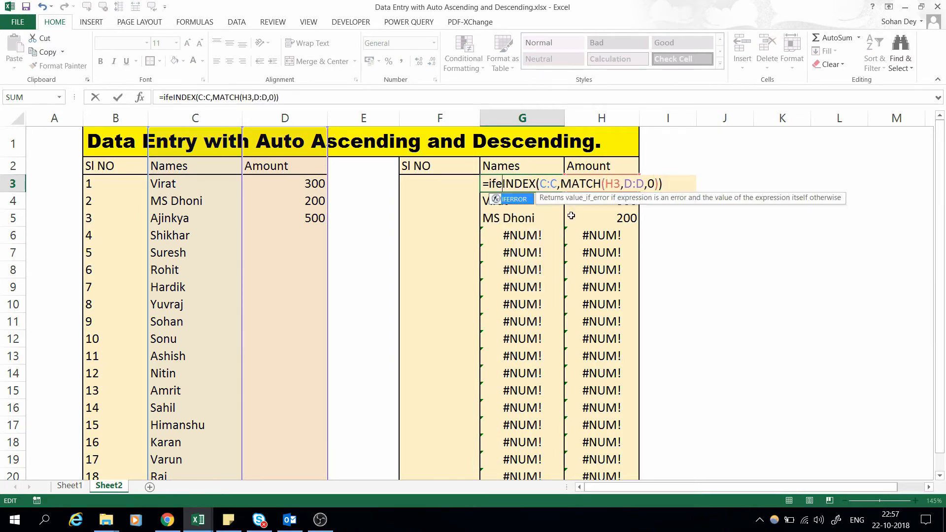
key("Tab")
left_click(718, 183)
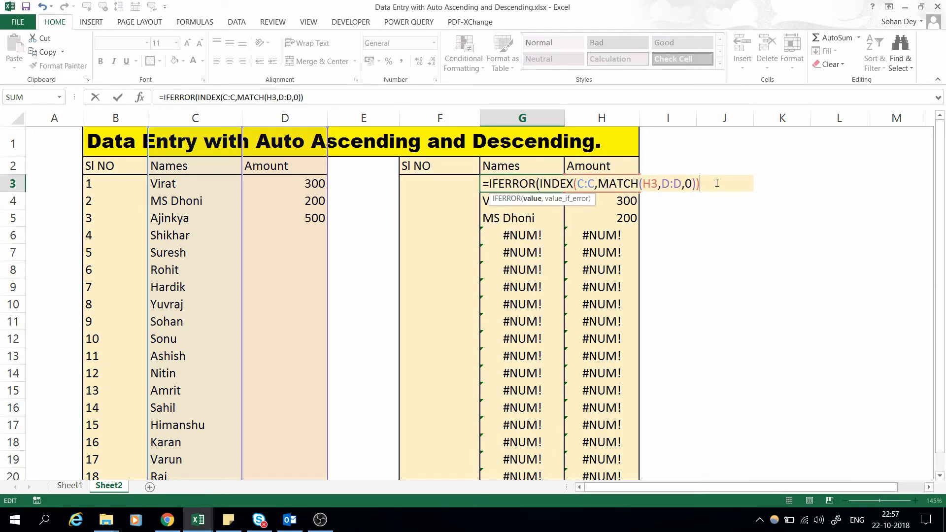
type(",")
key("Return")
Step: Wrap the VLOOKUP formula in H3 in IFERROR with an empty string "" as the value if error
key("Up")
key("Right")
key("F2")
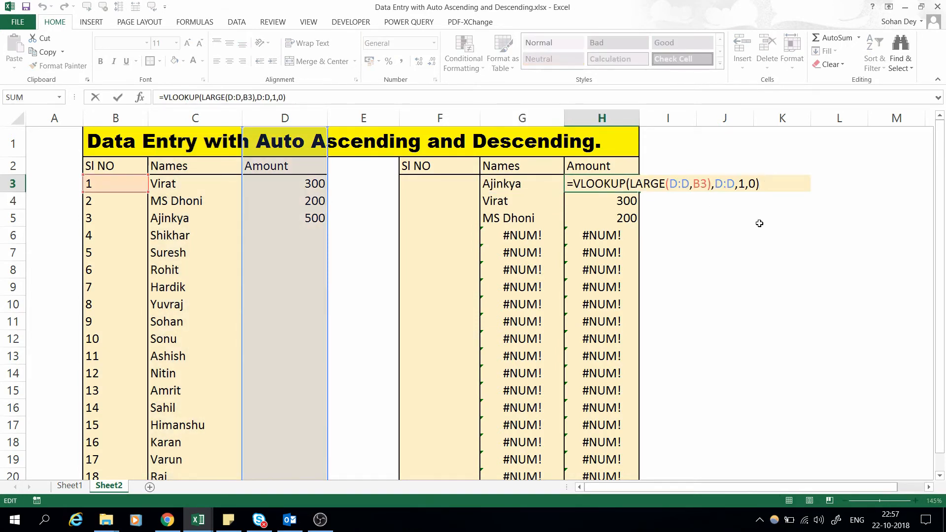
left_click(575, 184)
type("ife")
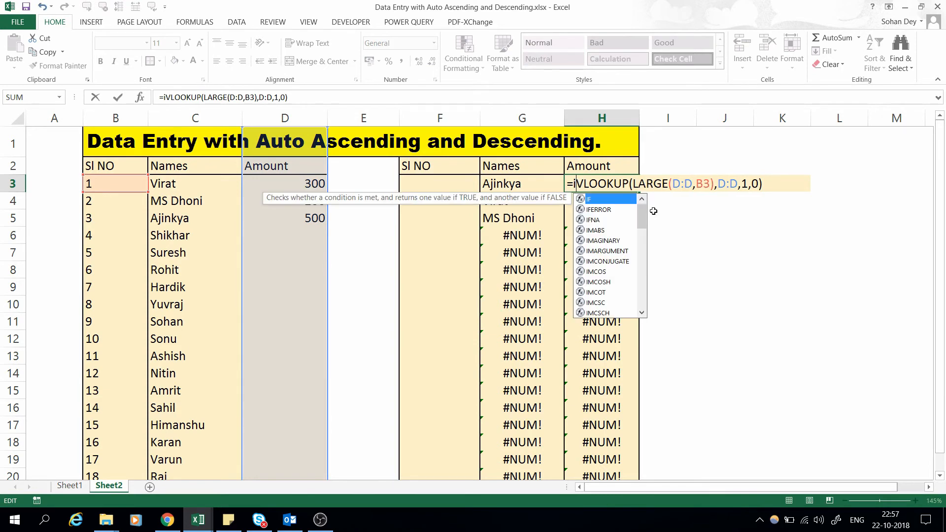
key("Tab")
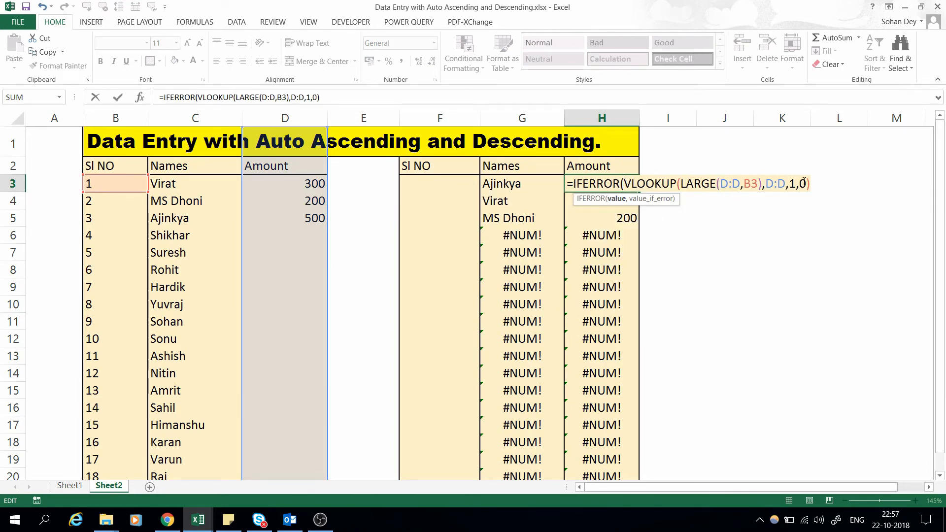
left_click(784, 184)
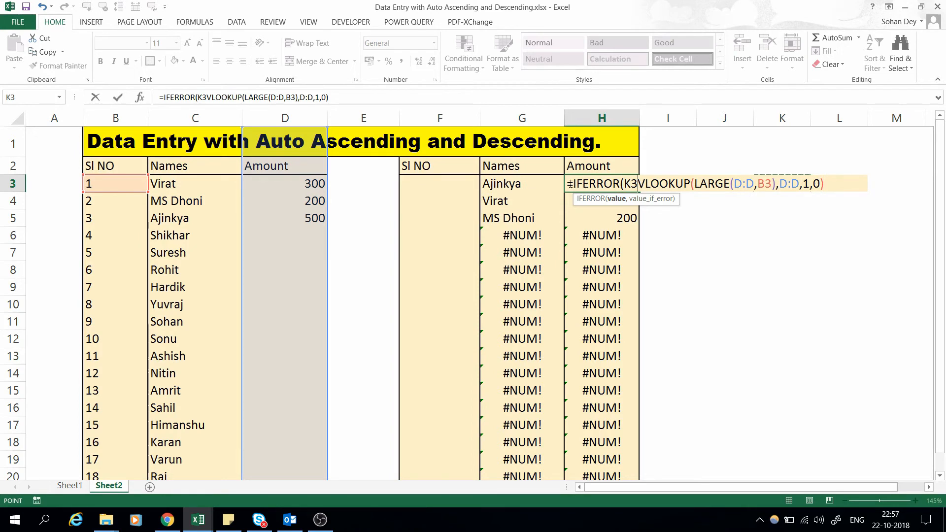
key("BackSpace")
key("BackSpace")
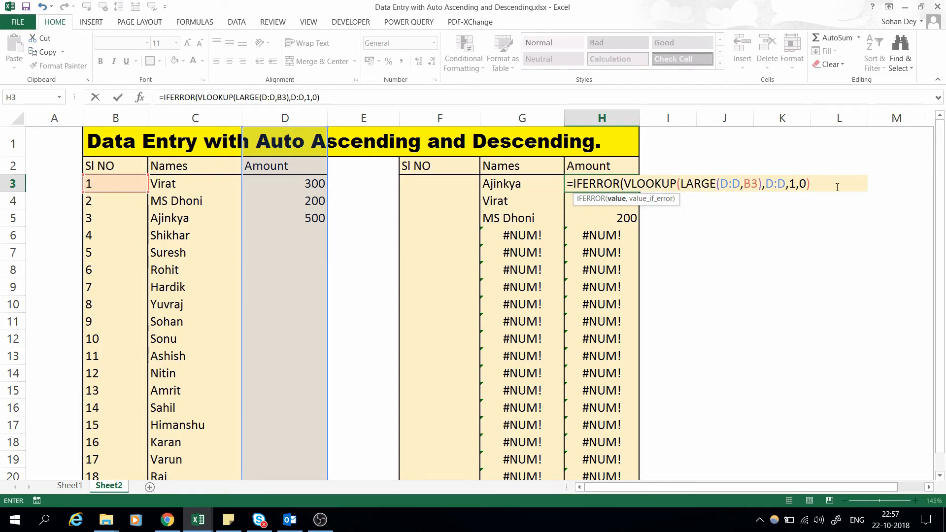
left_click(828, 185)
type(",\"\"")
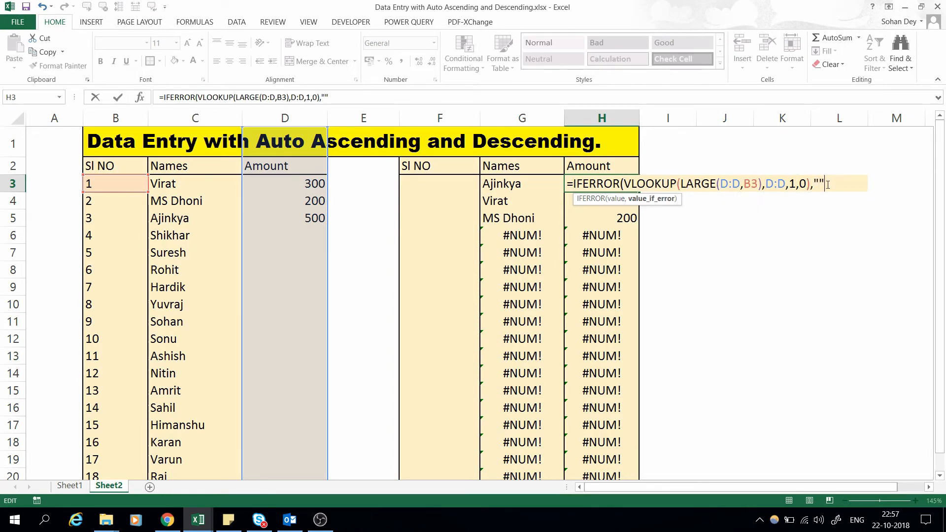
type(")")
key("Return")
Step: Copy the IFERROR formulas in G3:H3 over G4:H20, pasting formulas only
key("Up")
key("Left")
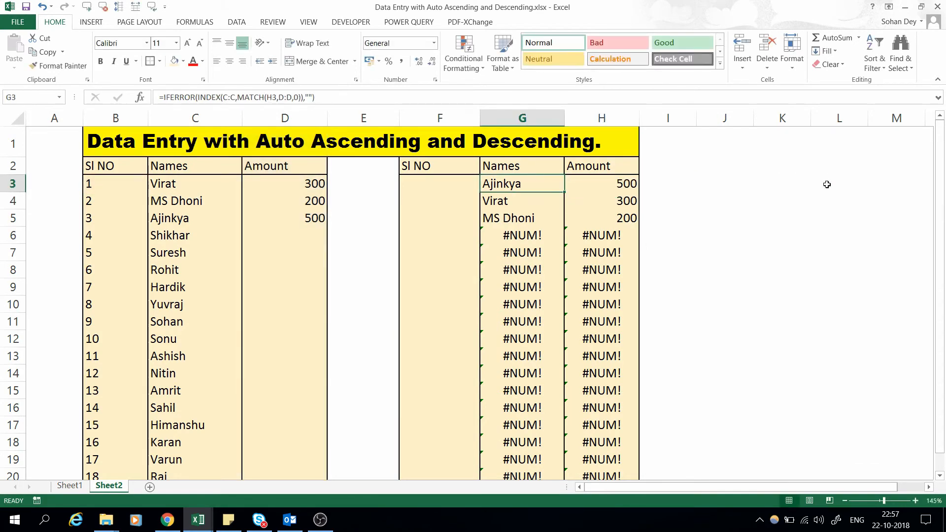
key("shift+Right")
key("ctrl+c")
key("Down")
key("shift+Right")
key("ctrl+shift+Down")
key("ctrl+v")
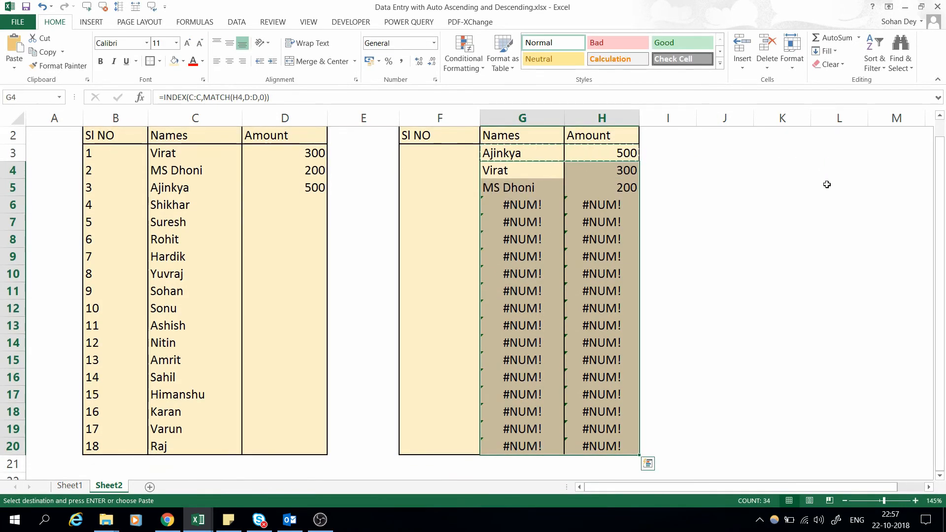
key("ctrl+alt+v")
key("v")
key("Down")
key("Up")
key("Up")
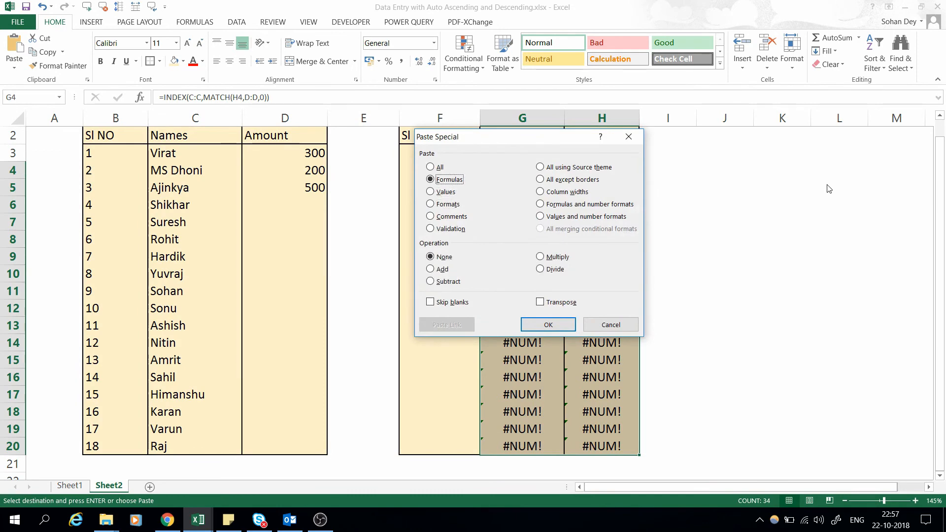
key("Return")
Step: Enter the amounts 1000 and 9000 for serial numbers 4 and 5 in cells D6 and D7
left_click(524, 218)
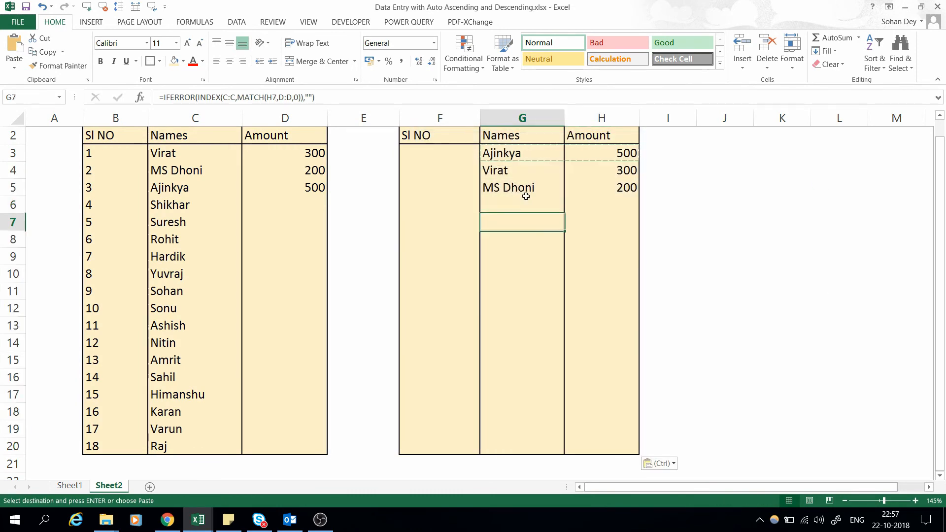
left_click(527, 197)
key("Left")
key("Left")
key("Left")
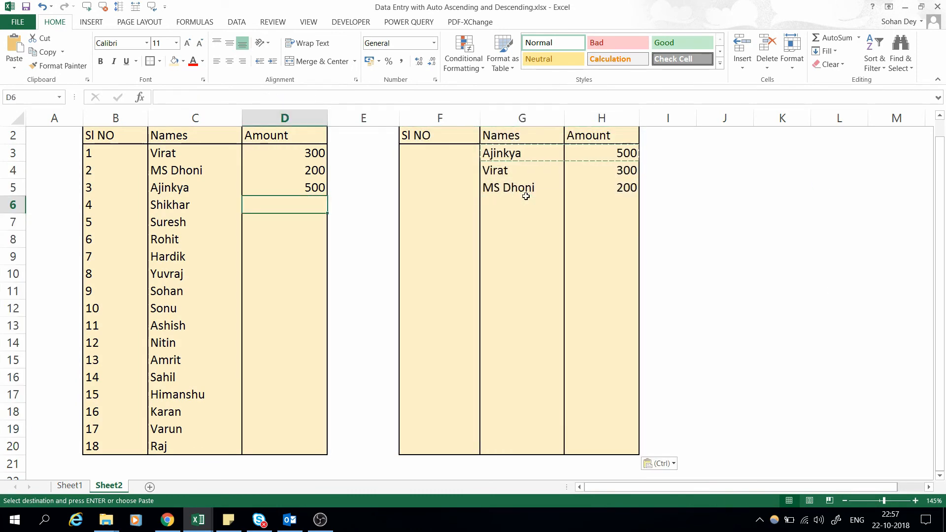
type("1000")
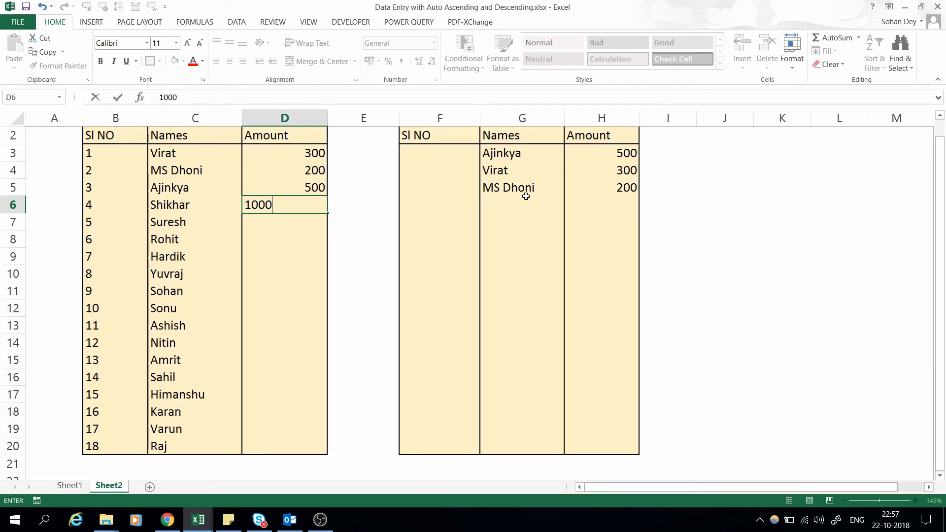
key("Return")
scroll(525, 227, "up", 1)
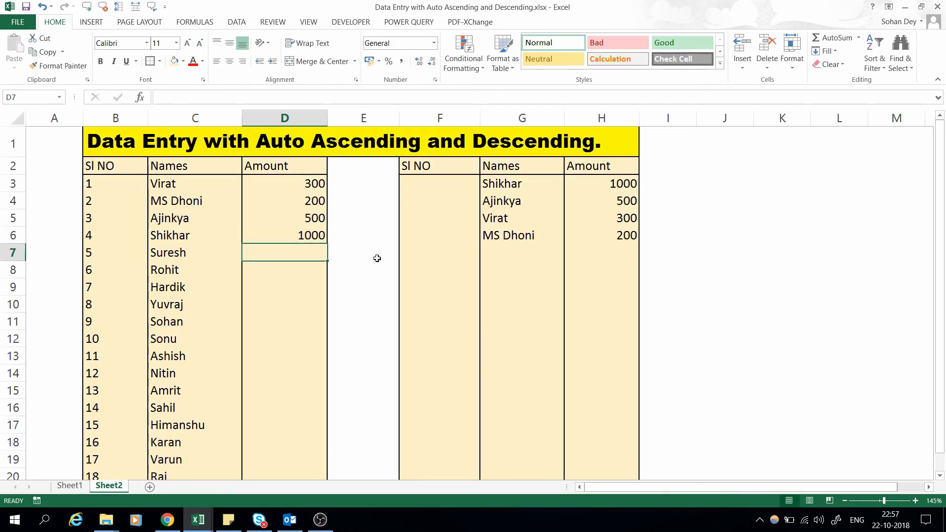
type("9000")
key("Return")
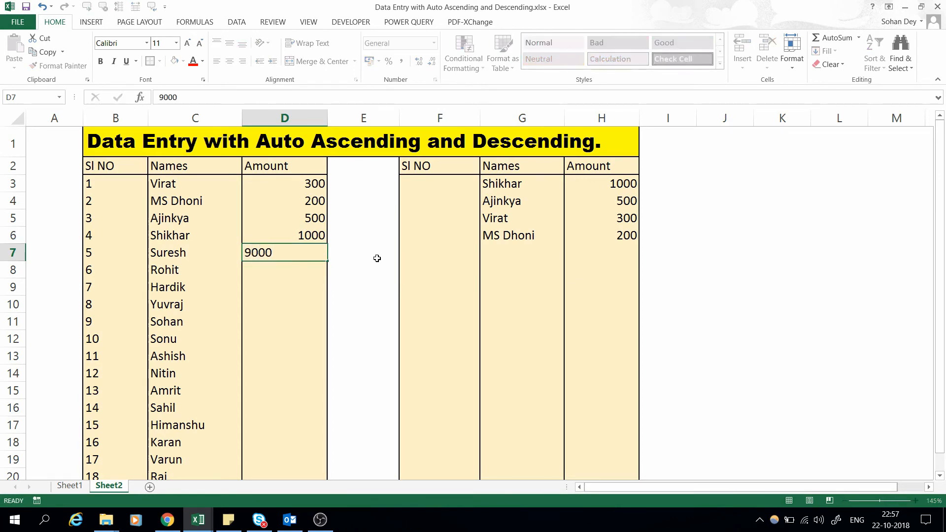
Step: Enter the amounts 900 and 700 for serial numbers 6 and 7 in cells D8 and D9
type("900")
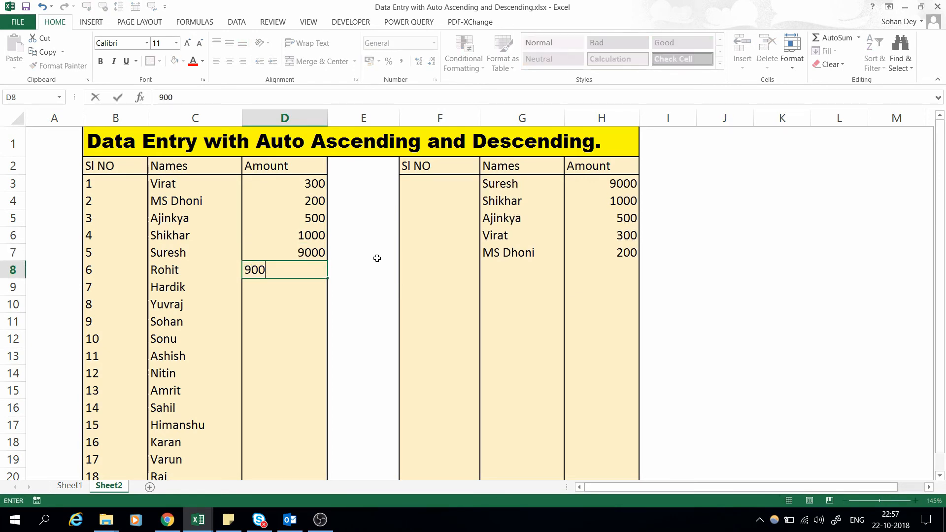
key("Return")
type("700")
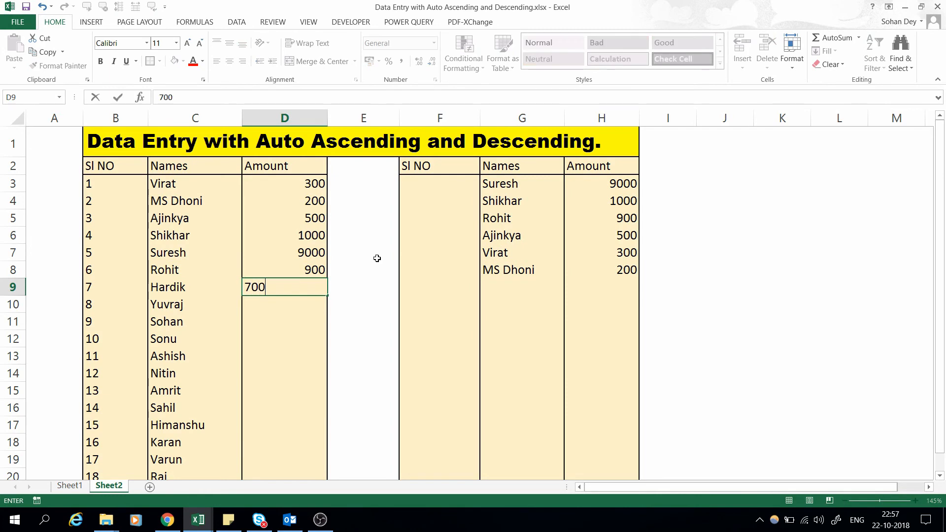
key("Return")
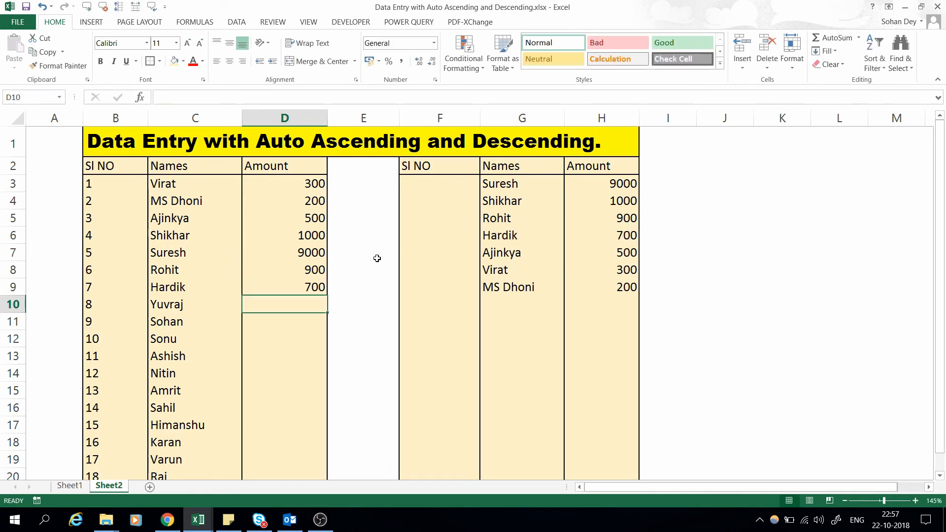
Step: Compare the top-ranked names and amounts in G3:H5 of the sorted table with their matching source rows in columns C and D
left_click(501, 187)
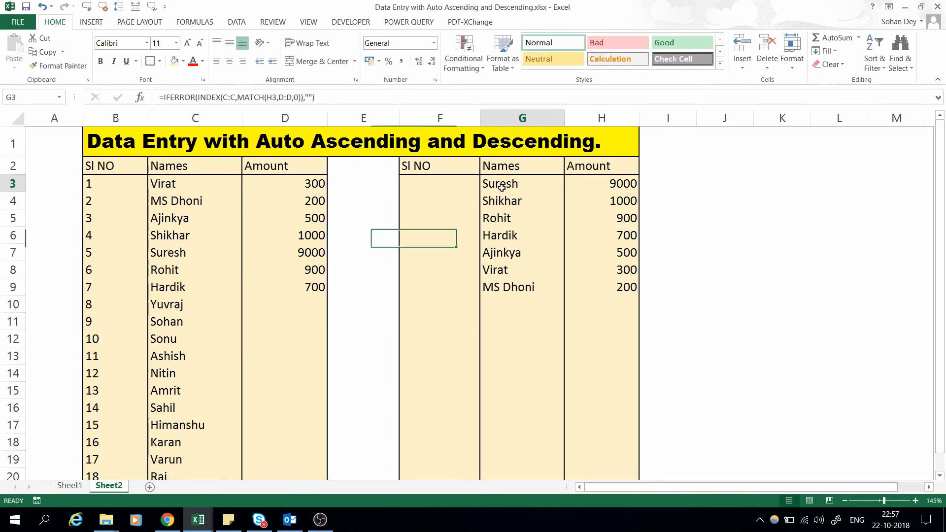
left_click(620, 186)
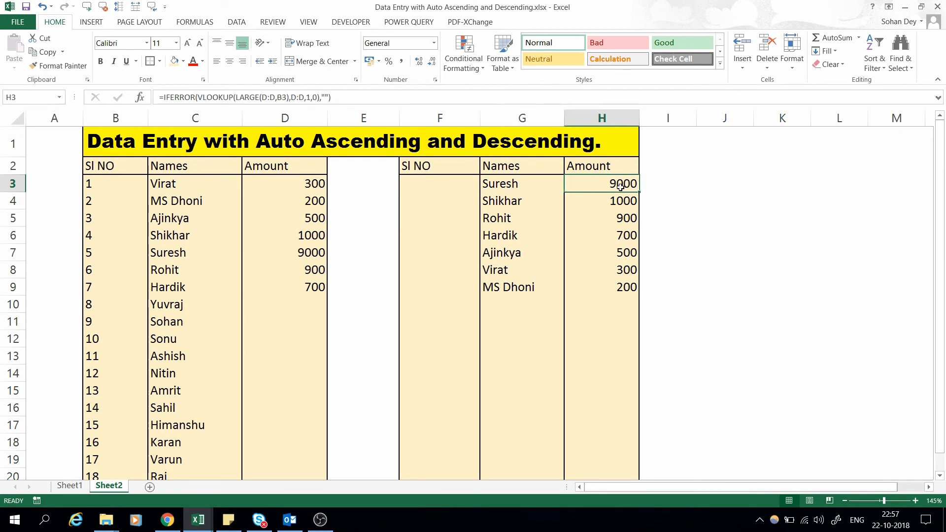
left_click_drag(307, 253, 175, 254)
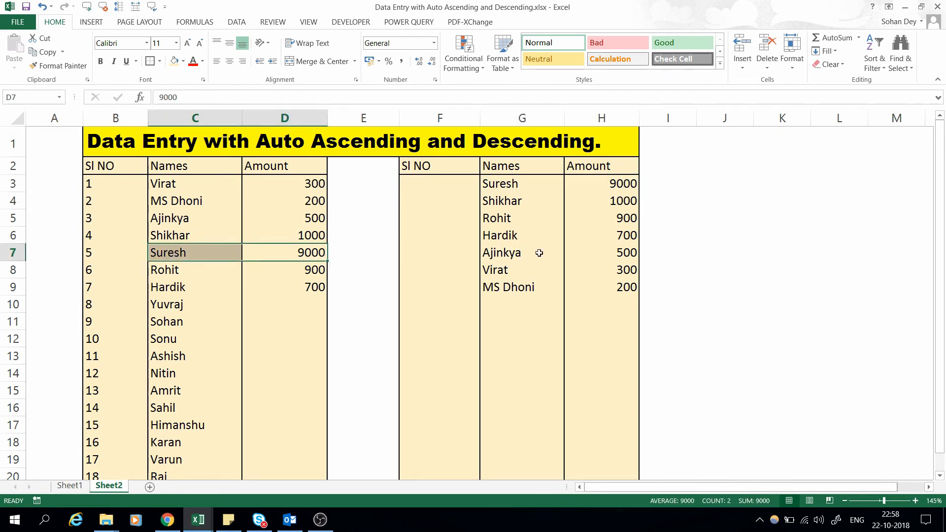
left_click_drag(614, 199, 495, 202)
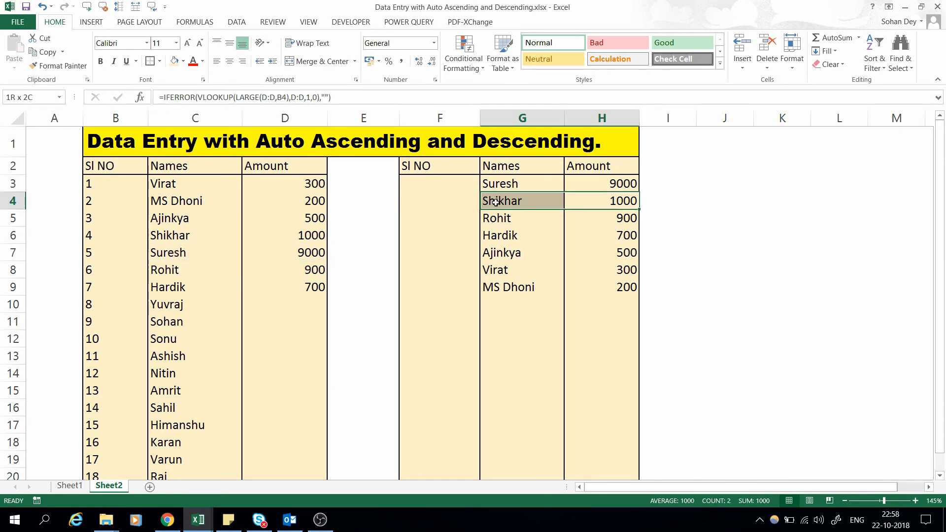
left_click_drag(626, 218, 553, 217)
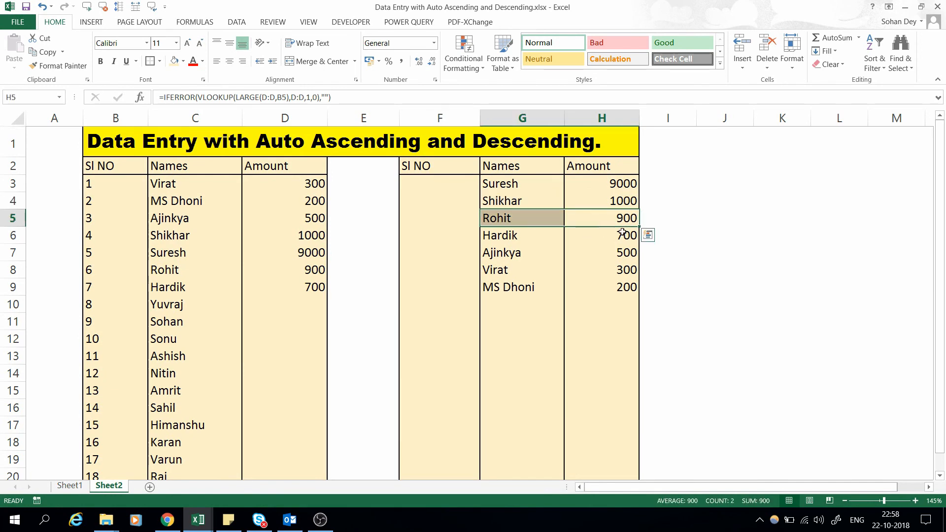
left_click_drag(307, 270, 189, 270)
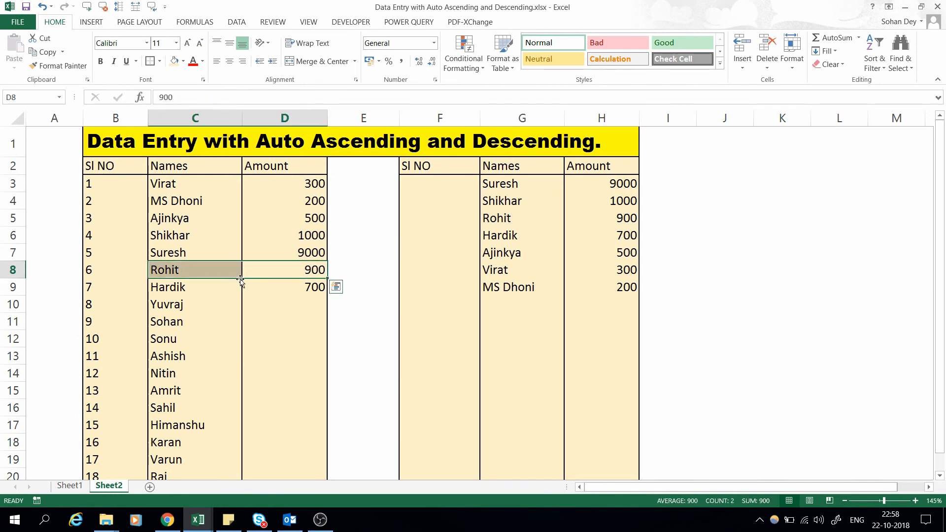
left_click(616, 287)
left_click(320, 306)
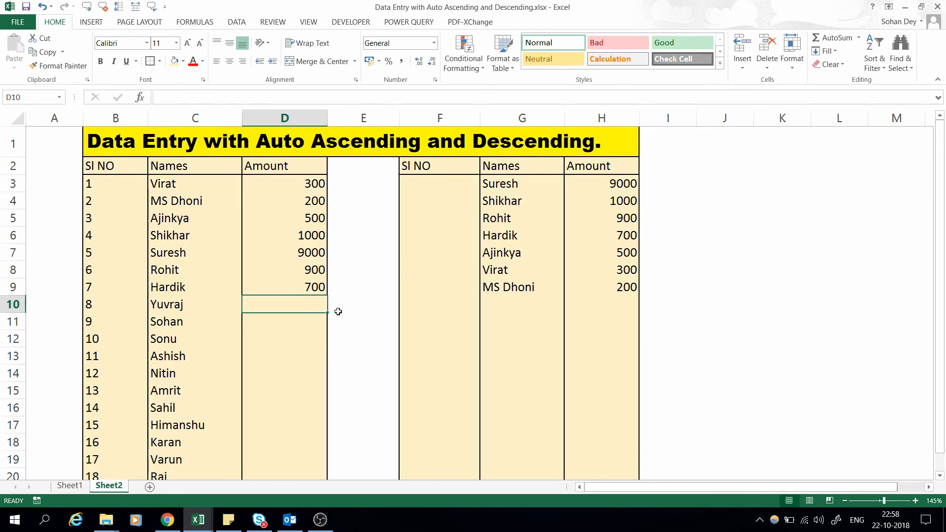